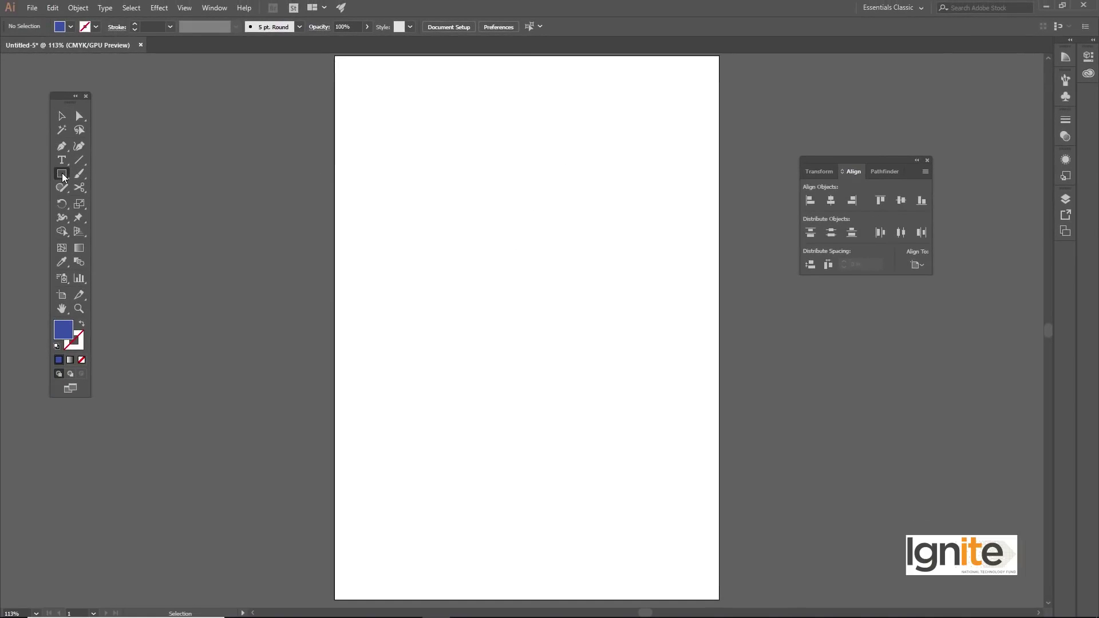
# Draw a blue square about 1.41 in wide in the upper part of the artboard and select it
pyautogui.moveTo(493, 205)
pyautogui.mouseDown()
pyautogui.moveTo(559, 270)
pyautogui.moveTo(517, 235)
pyautogui.moveTo(519, 249)
pyautogui.mouseUp()
pyautogui.click(62, 116)
pyautogui.click(389, 166)
pyautogui.click(536, 240)
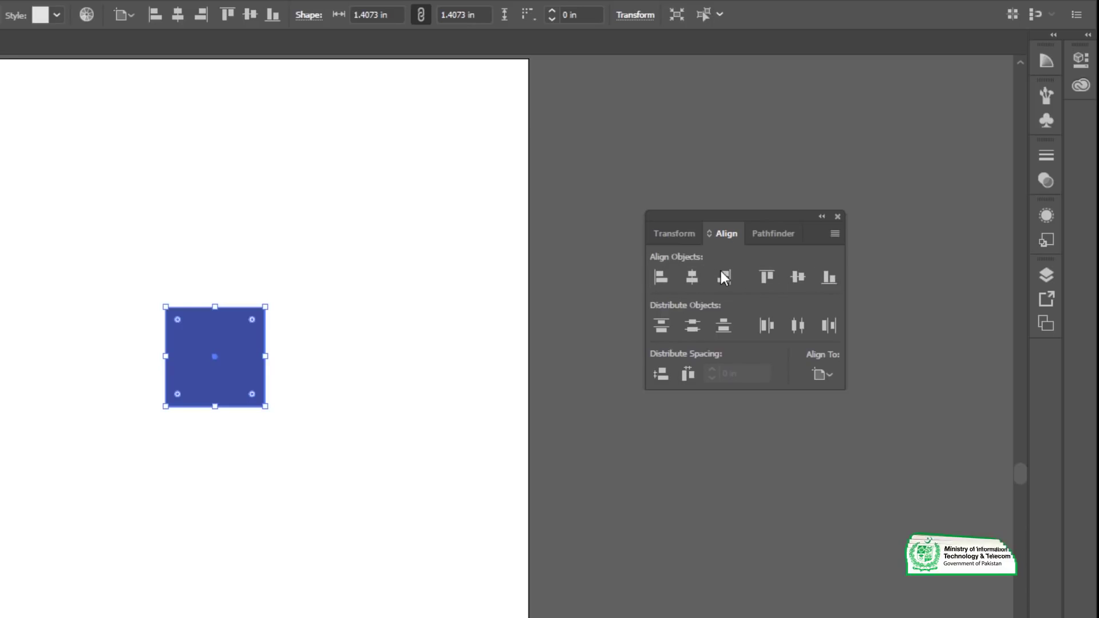
# Set the alignment reference to Align to Artboard and shift the blue square slightly down and to the right
pyautogui.click(832, 378)
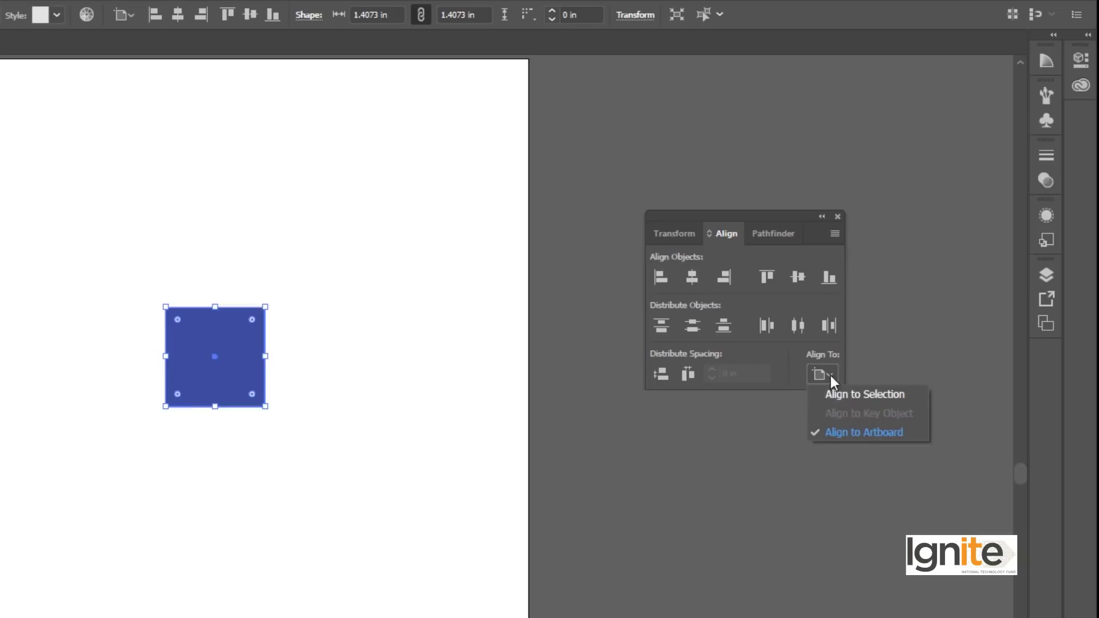
pyautogui.click(831, 376)
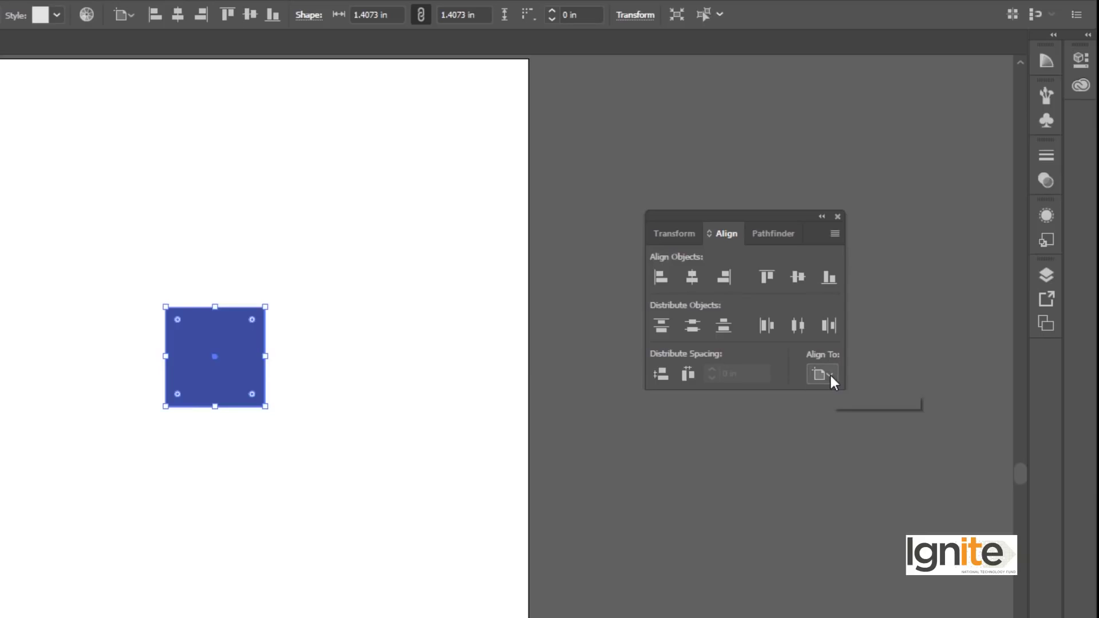
pyautogui.click(828, 376)
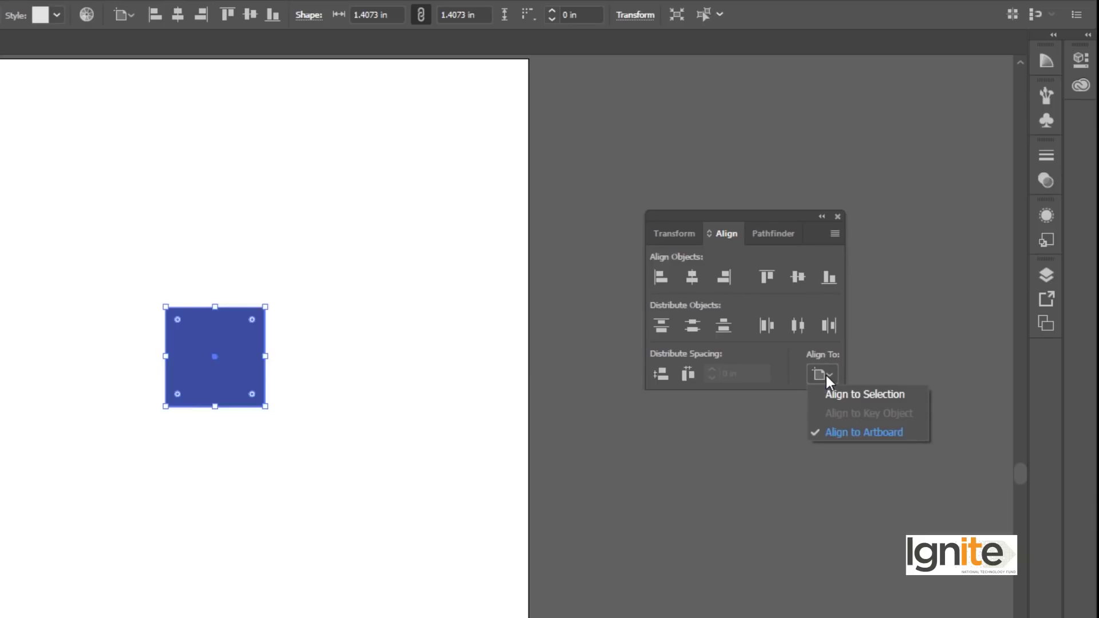
pyautogui.click(845, 428)
pyautogui.moveTo(180, 361); pyautogui.dragTo(212, 388)
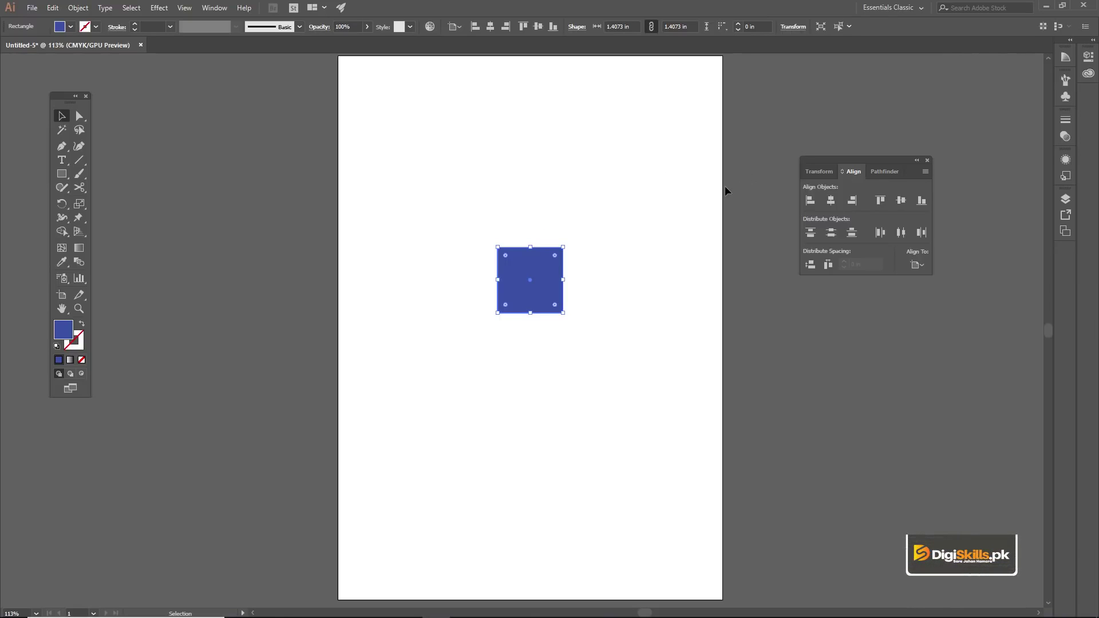
# Align the square to the artboard's left, right, top and bottom edges in turn, finishing with it centred horizontally and vertically
pyautogui.click(808, 202)
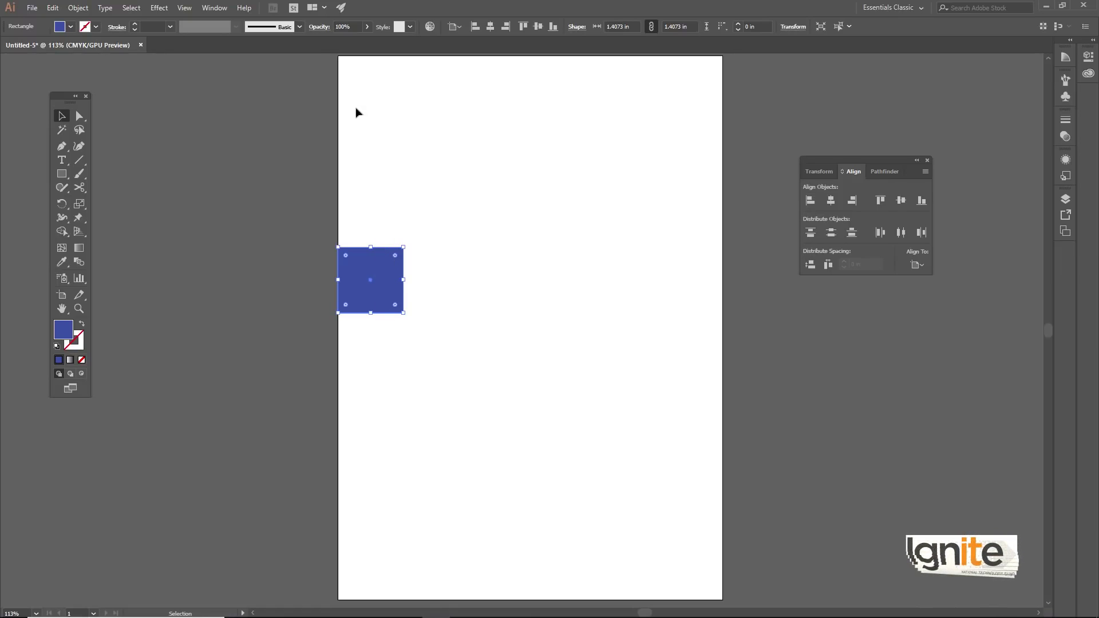
pyautogui.click(854, 202)
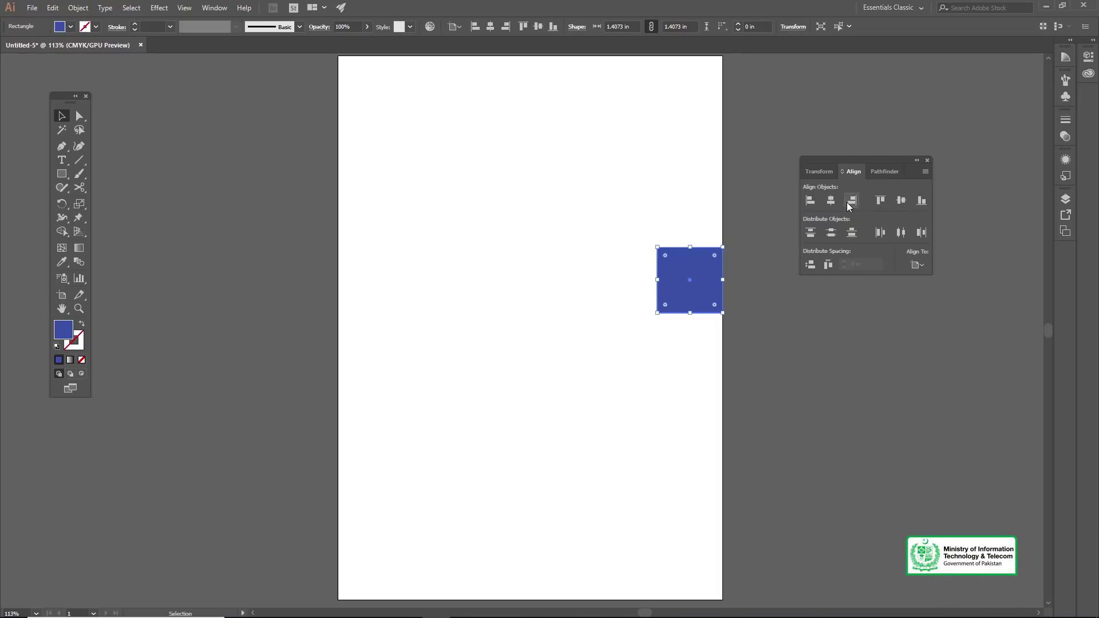
pyautogui.click(880, 201)
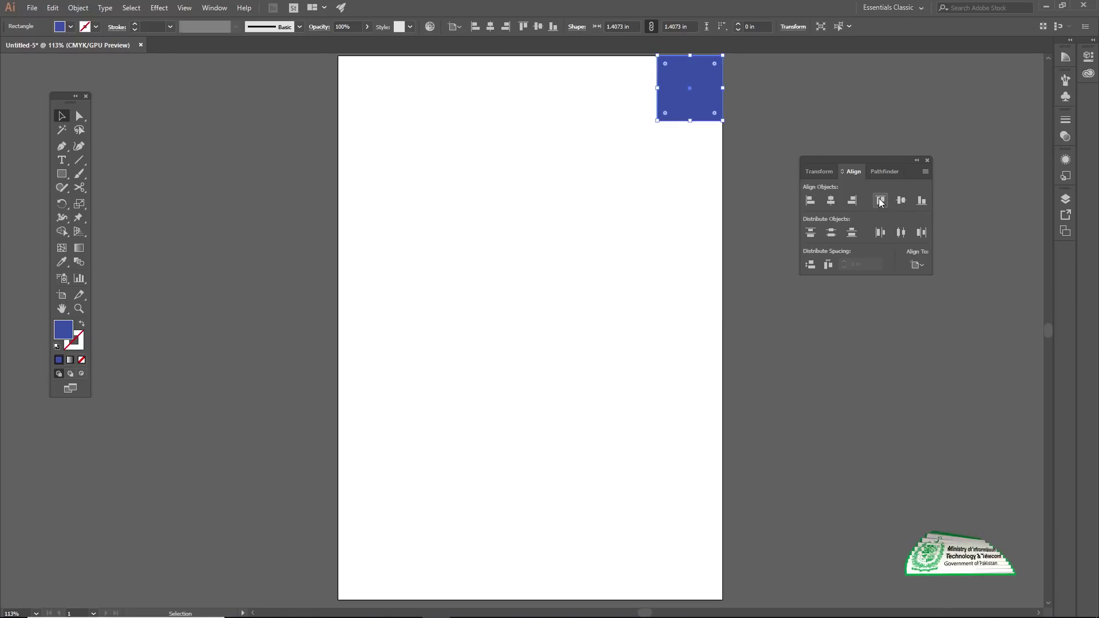
pyautogui.click(921, 202)
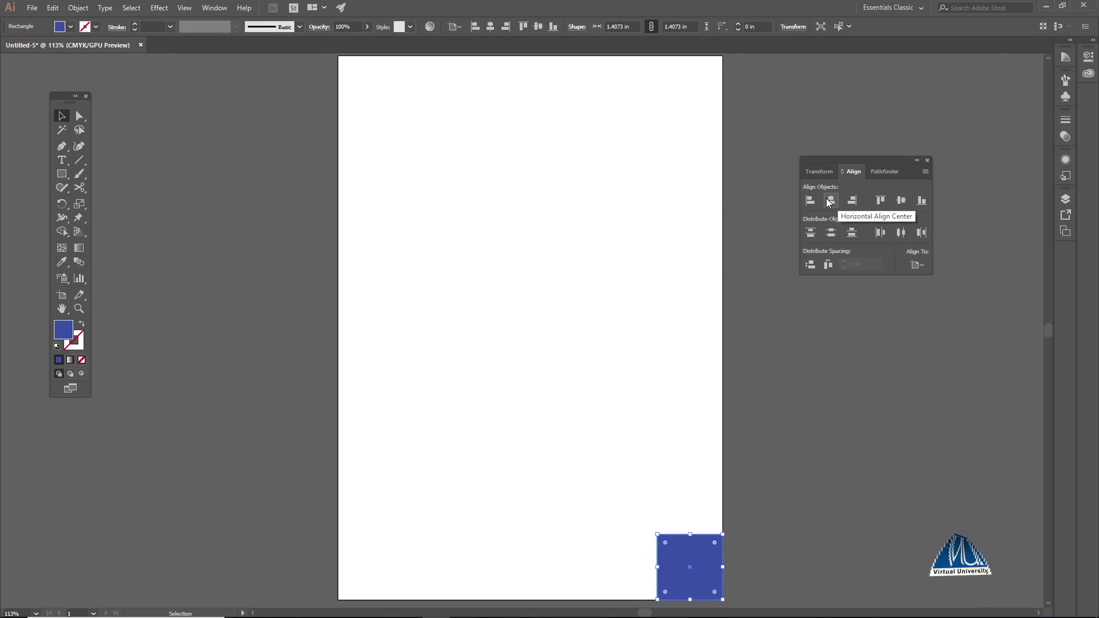
pyautogui.click(829, 203)
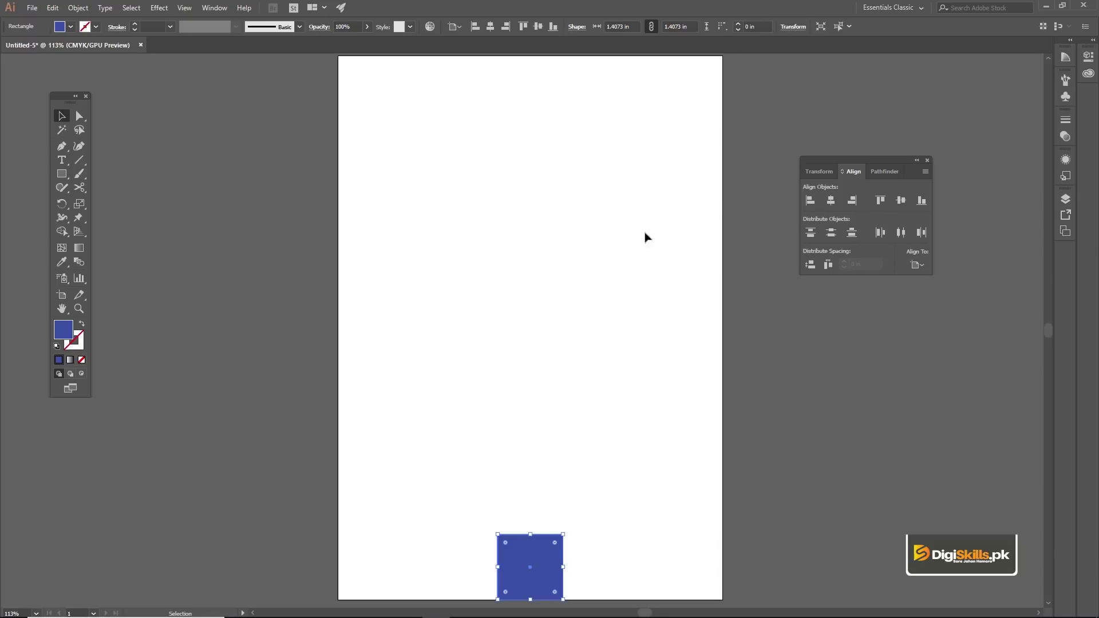
pyautogui.click(900, 203)
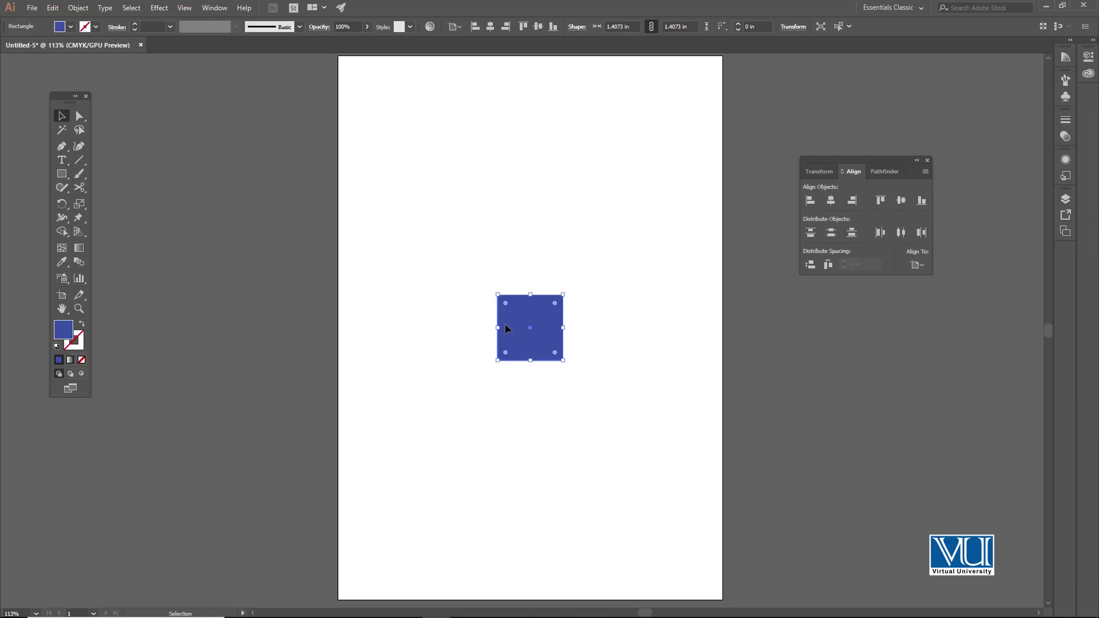
# Move the blue square to the artboard's upper-left area and enlarge it to about 2.13 in square
pyautogui.moveTo(529, 319); pyautogui.dragTo(448, 184)
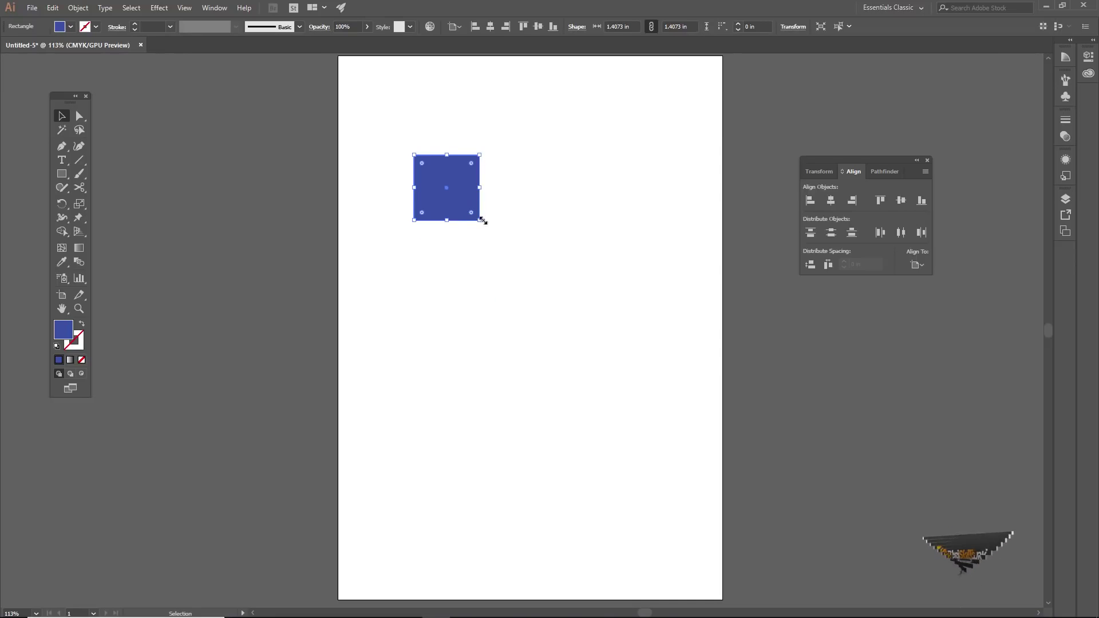
pyautogui.moveTo(481, 223); pyautogui.dragTo(514, 255)
# Duplicate the blue square directly below itself and fill the copy with bright red
pyautogui.moveTo(479, 208); pyautogui.dragTo(477, 344)
pyautogui.doubleClick(67, 334)
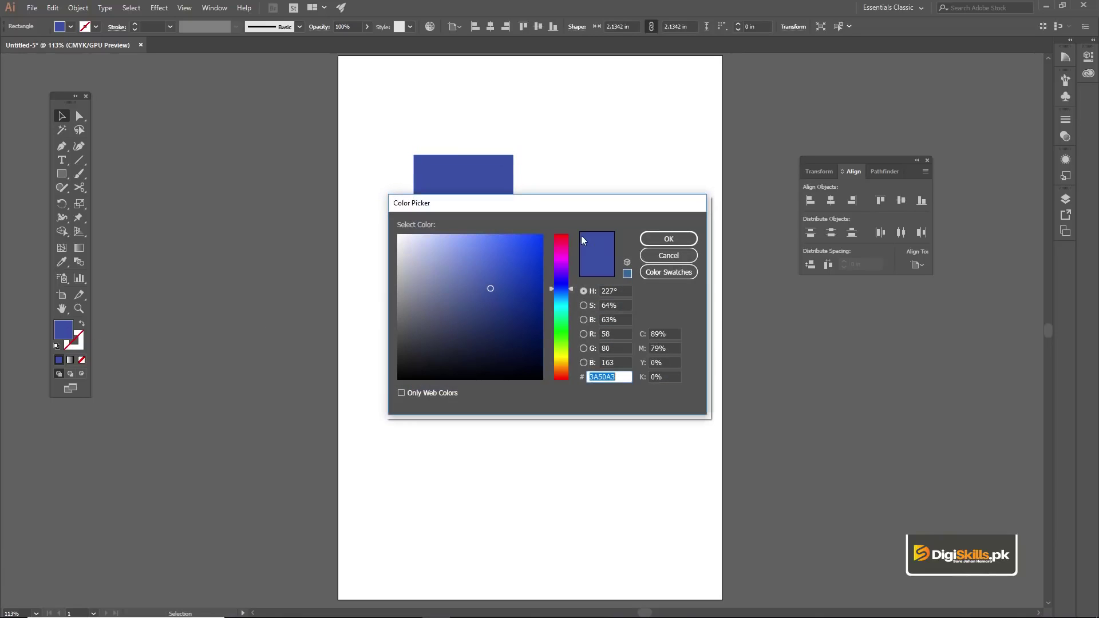
pyautogui.click(561, 238)
pyautogui.click(537, 240)
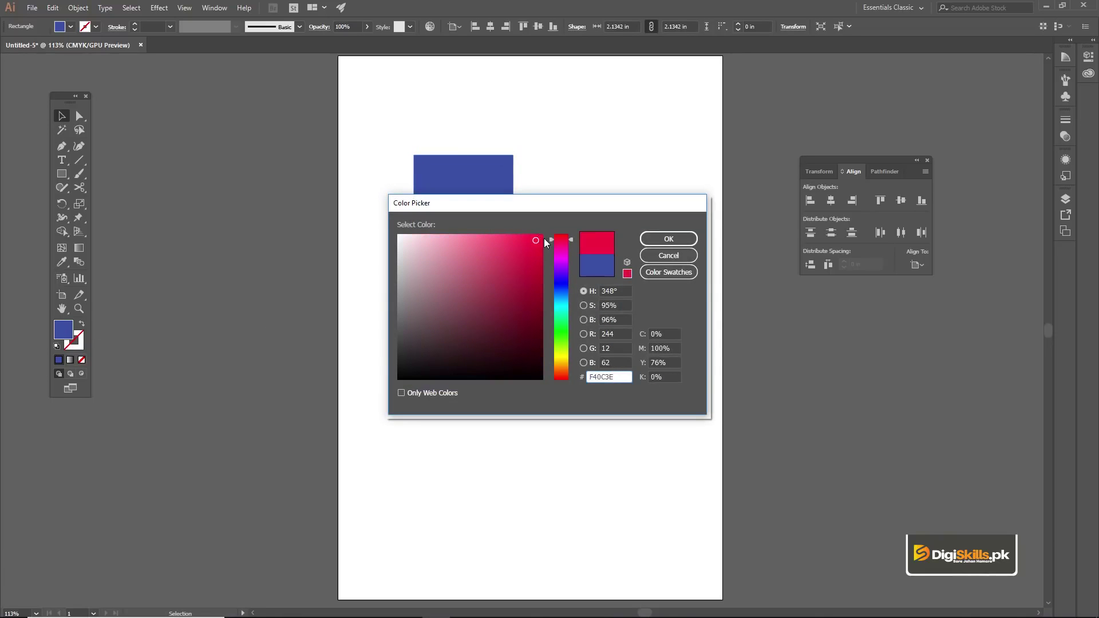
pyautogui.click(668, 239)
# Shrink the red square so it sits centred below the blue one and bring it to the front
pyautogui.moveTo(515, 292); pyautogui.dragTo(470, 301)
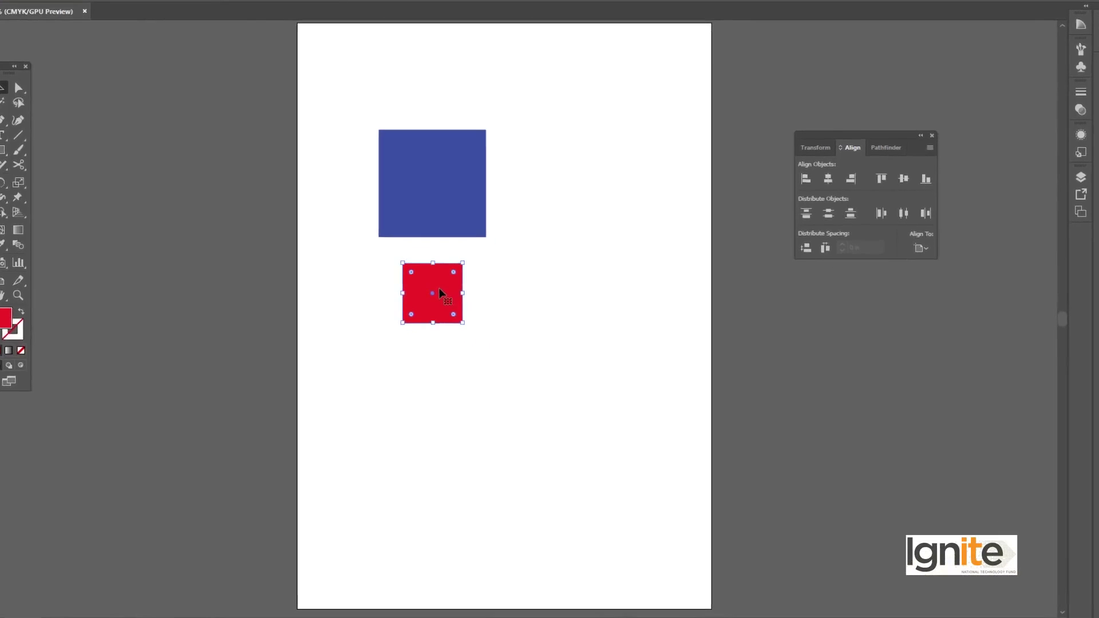
pyautogui.rightClick(471, 303)
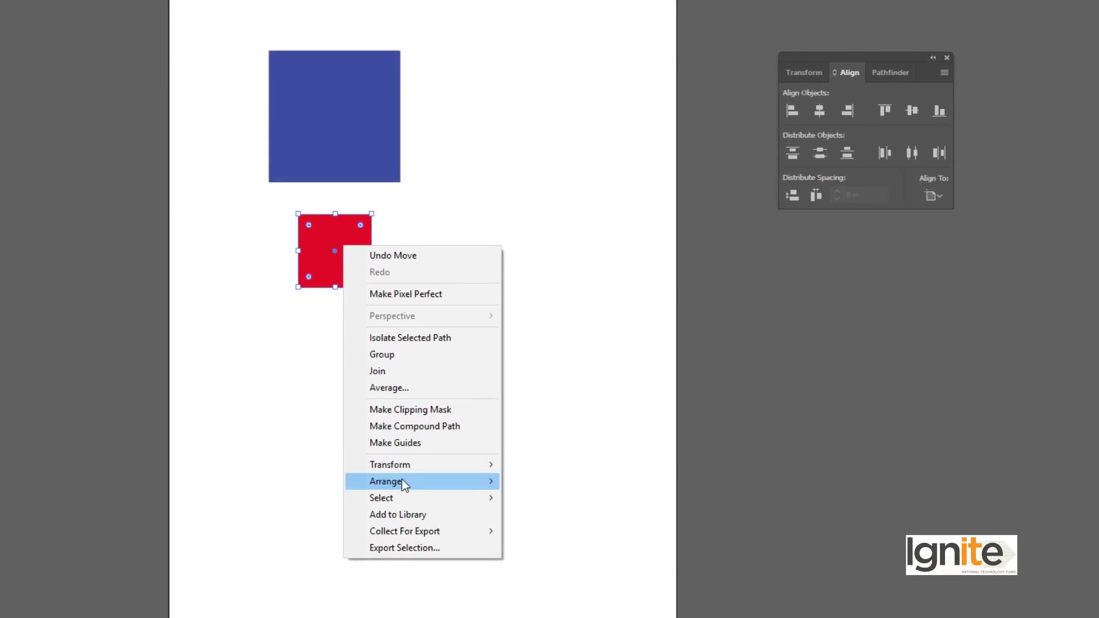
pyautogui.moveTo(403, 481)
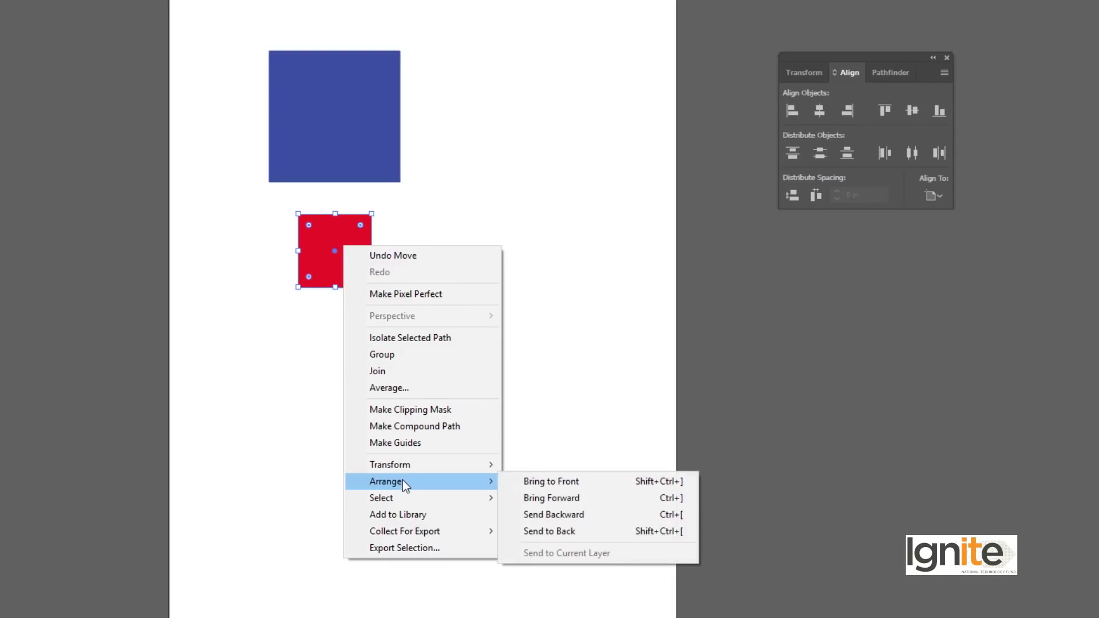
pyautogui.click(539, 481)
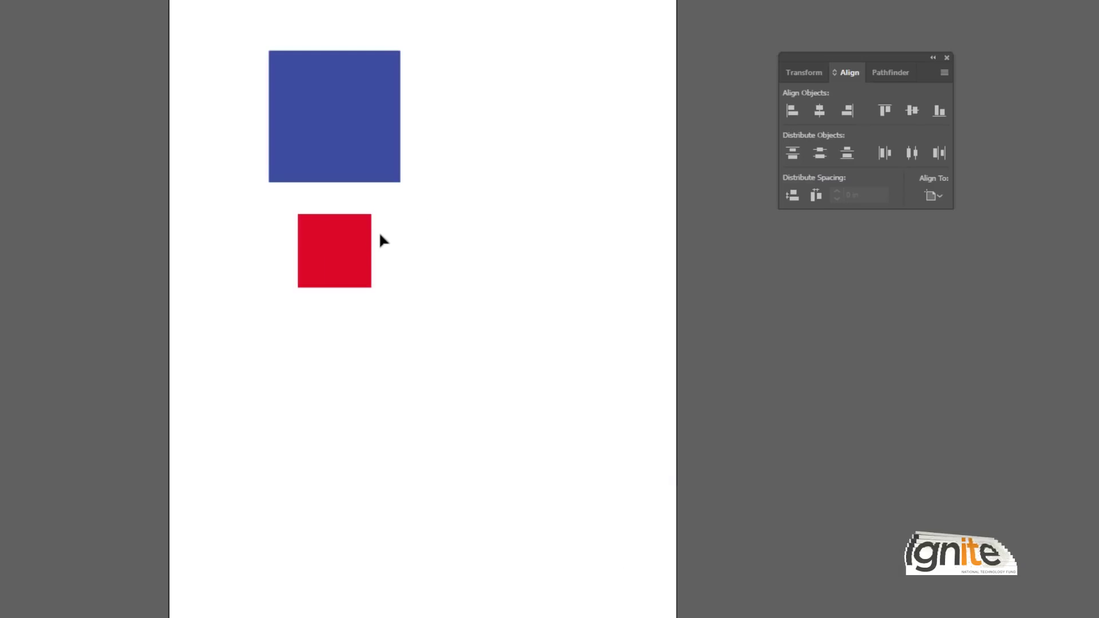
# Move the red square over the blue one's lower edge and place it back below with a small gap
pyautogui.moveTo(354, 252); pyautogui.dragTo(344, 185)
pyautogui.moveTo(344, 190); pyautogui.dragTo(350, 231)
pyautogui.moveTo(352, 227); pyautogui.dragTo(352, 242)
# Select both squares, set the alignment reference to Align to Key Object, and make the blue square the key object
pyautogui.keyDown('shift'); pyautogui.click(334, 134); pyautogui.keyUp('shift')
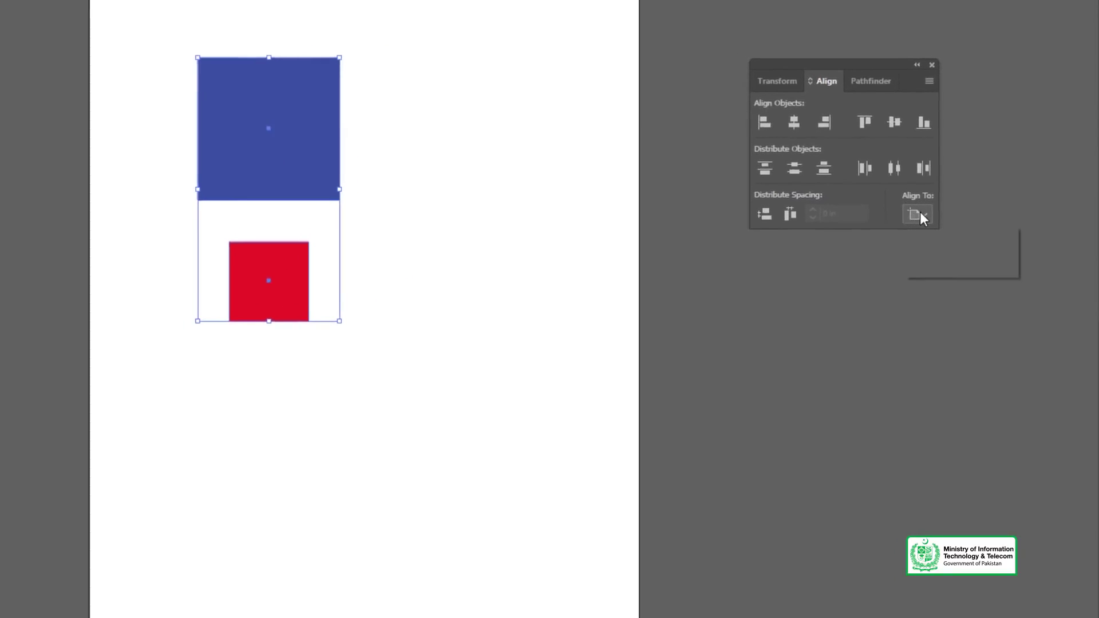
pyautogui.click(920, 215)
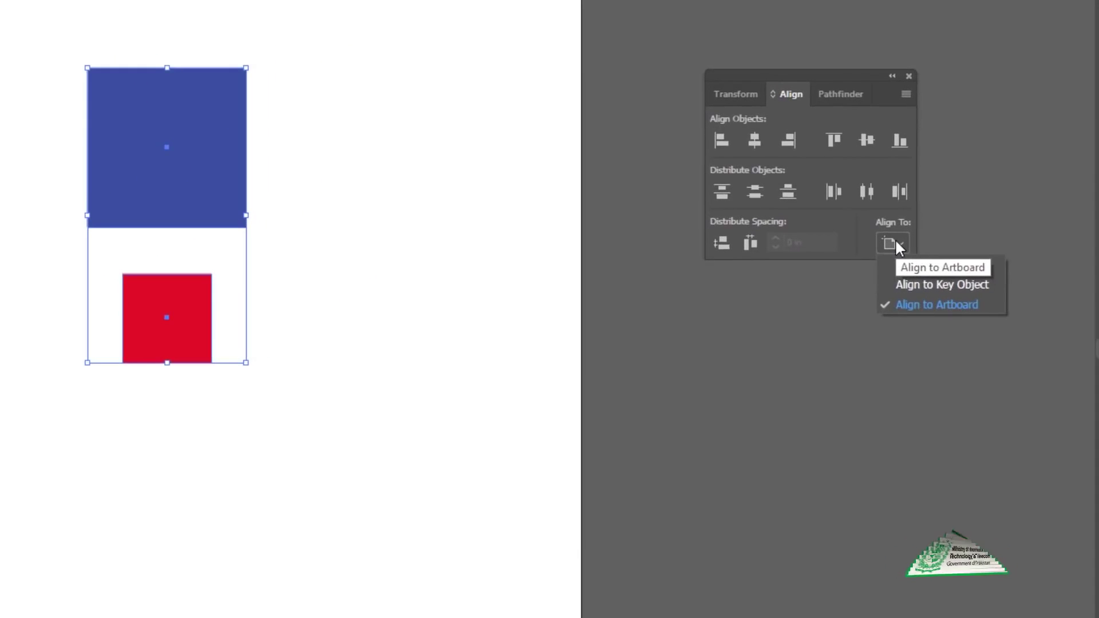
pyautogui.click(919, 283)
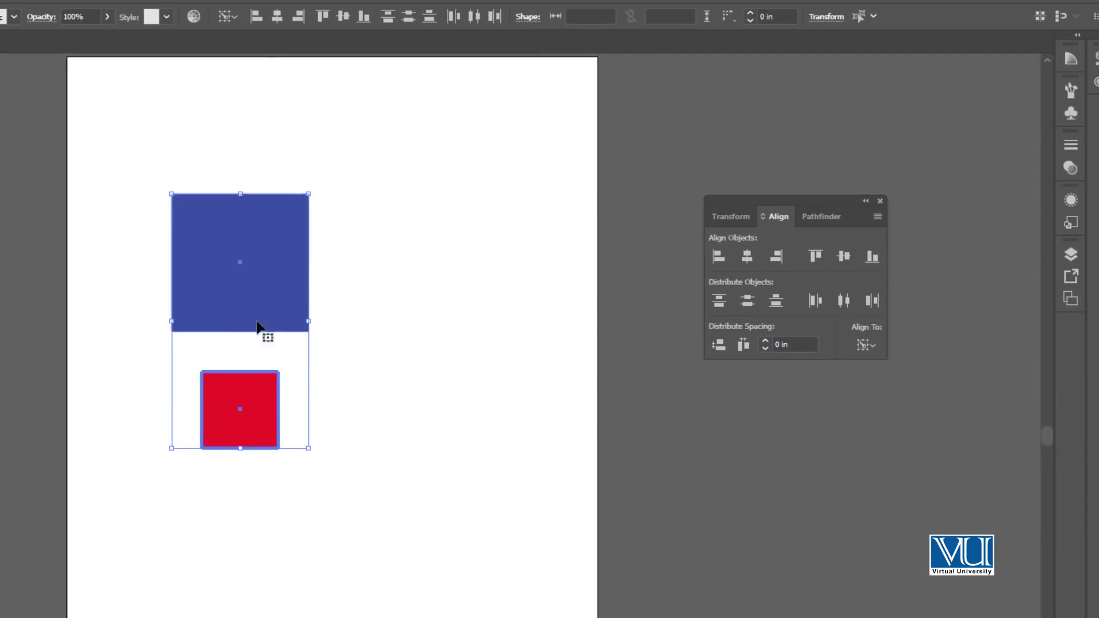
pyautogui.scroll(3, 232, 334)
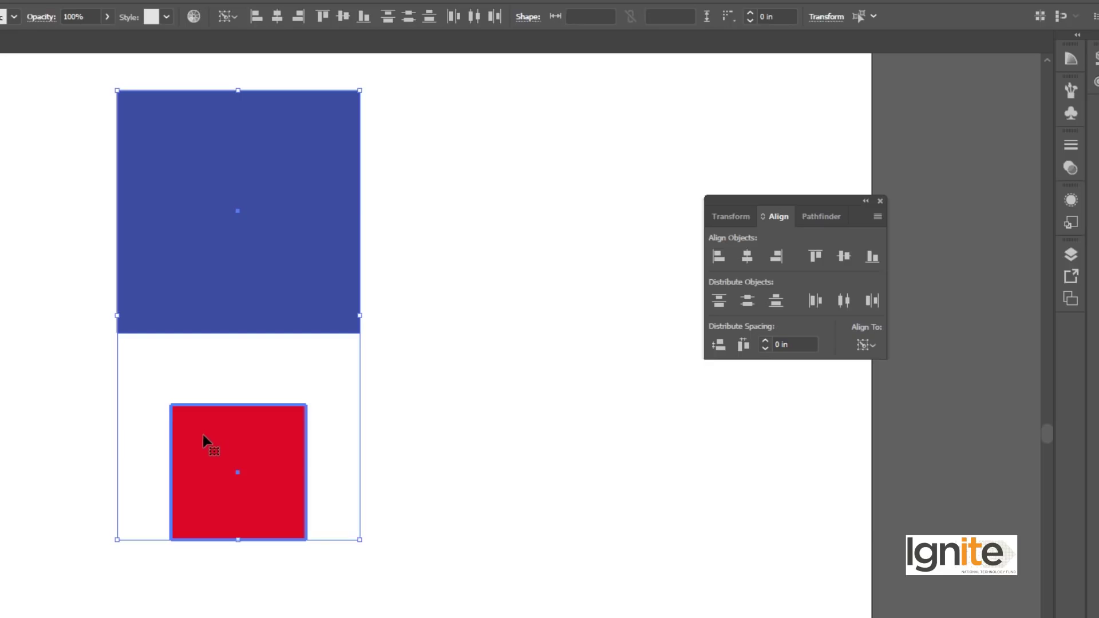
pyautogui.click(257, 297)
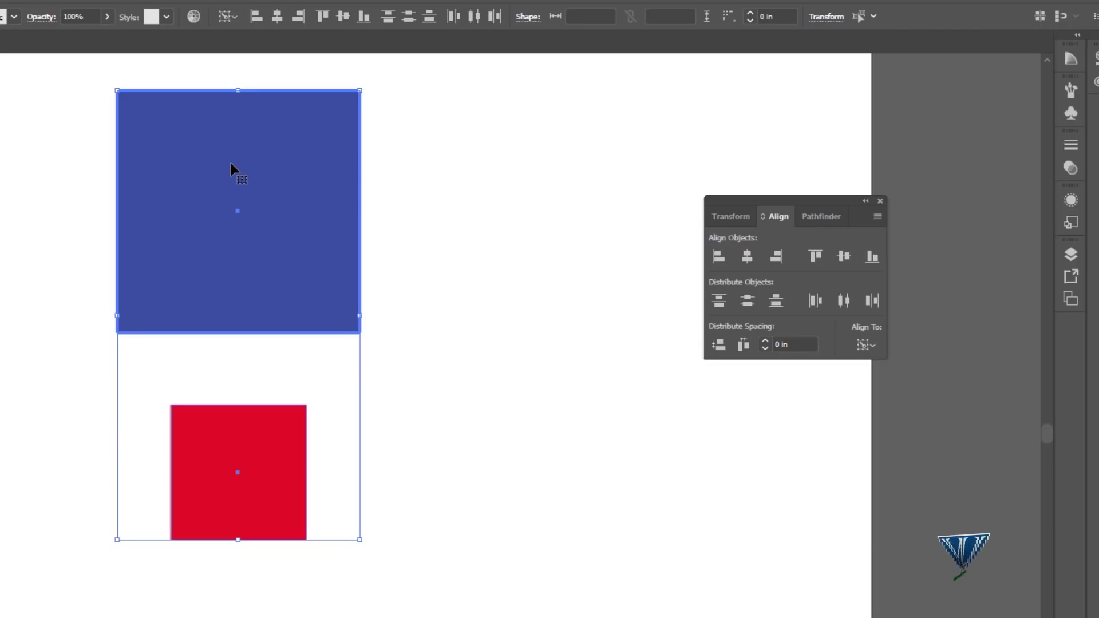
# Align the red square to the blue one's left, right, top and bottom edges in turn, finishing with it centred both ways
pyautogui.click(716, 258)
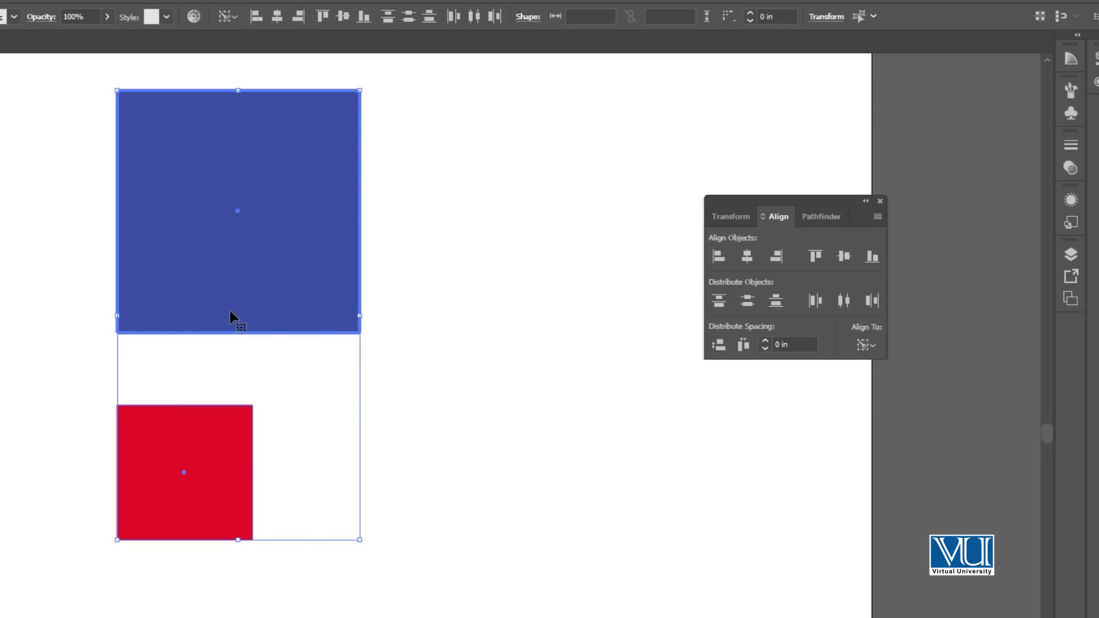
pyautogui.click(777, 258)
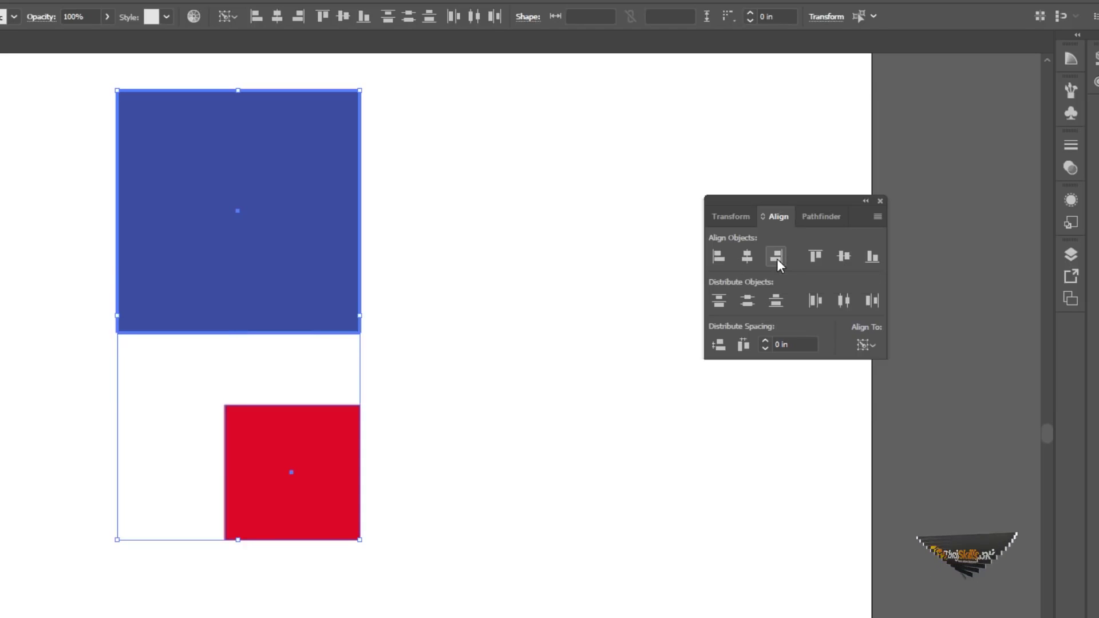
pyautogui.click(817, 255)
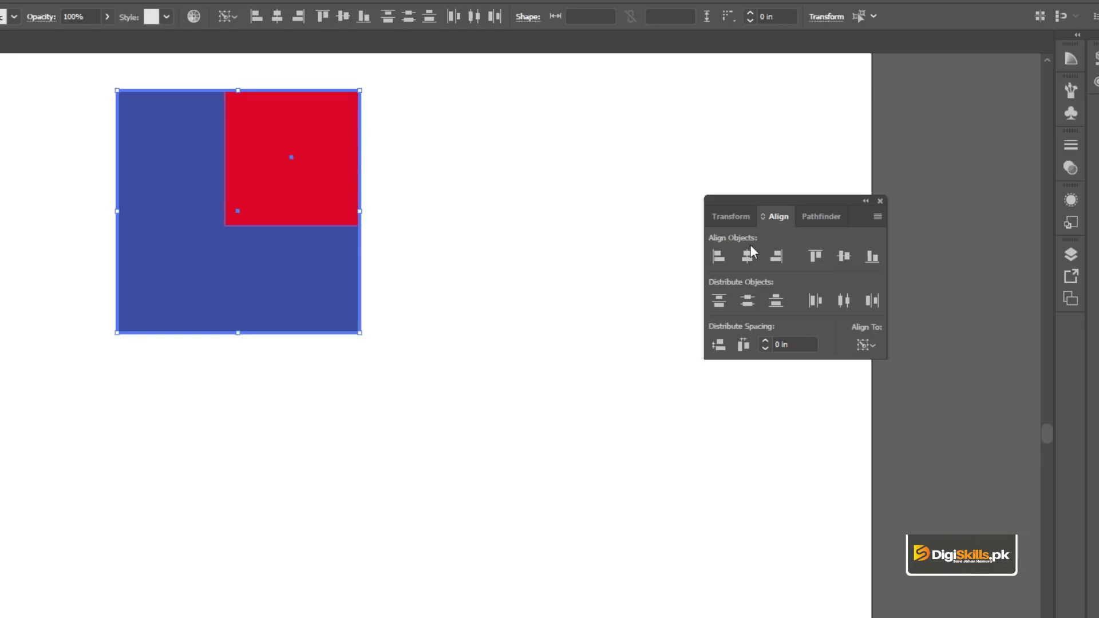
pyautogui.click(871, 256)
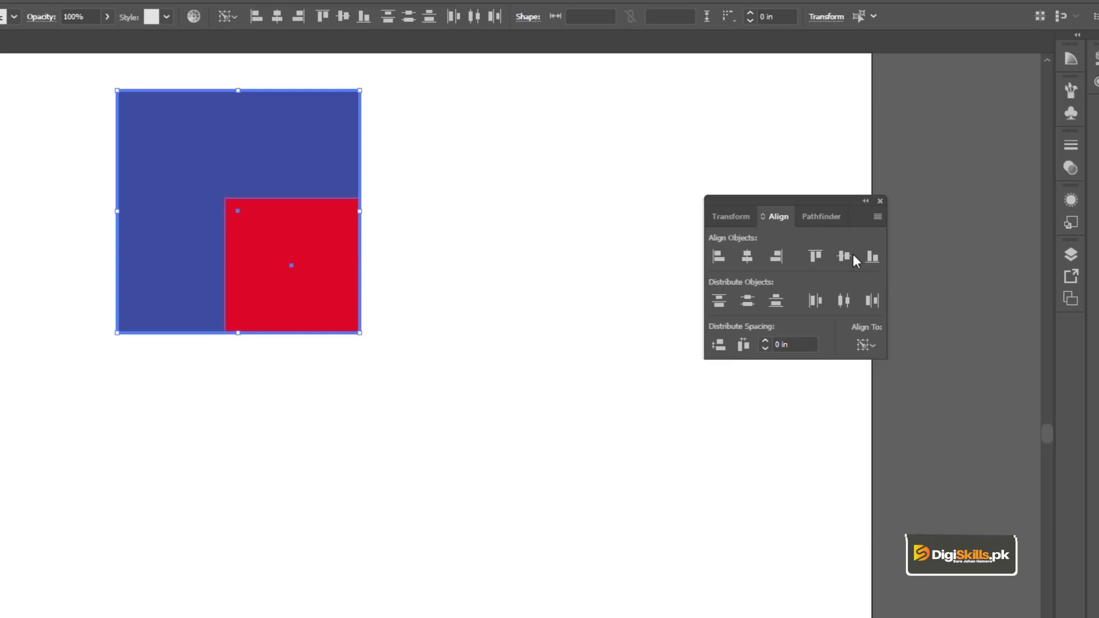
pyautogui.click(746, 257)
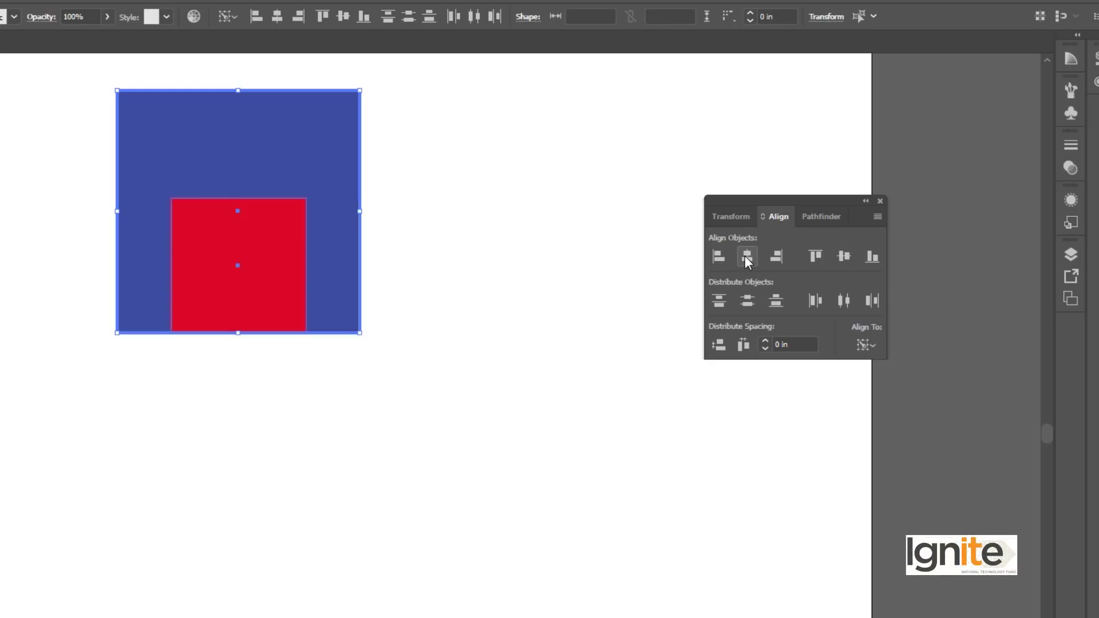
pyautogui.click(845, 258)
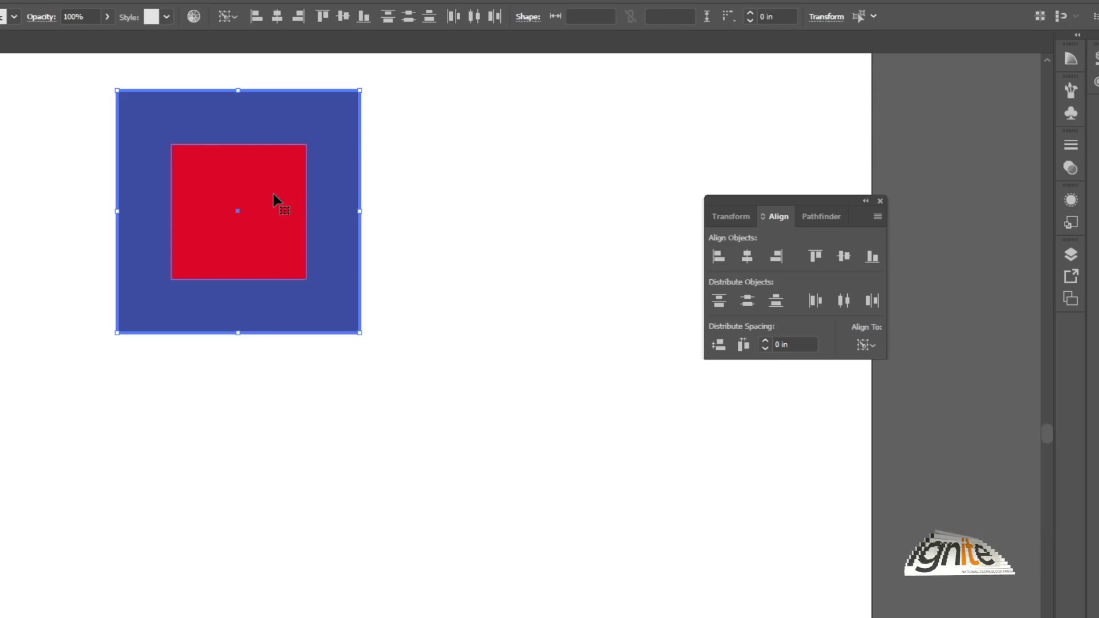
# Reselect the blue and red squares together, review the Align To options, and clear both squares from the artboard
pyautogui.hotkey('ctrl', 'shift', 'a')
pyautogui.click(206, 177)
pyautogui.keyDown('shift'); pyautogui.click(162, 128); pyautogui.keyUp('shift')
pyautogui.moveTo(405, 156); pyautogui.dragTo(261, 200)
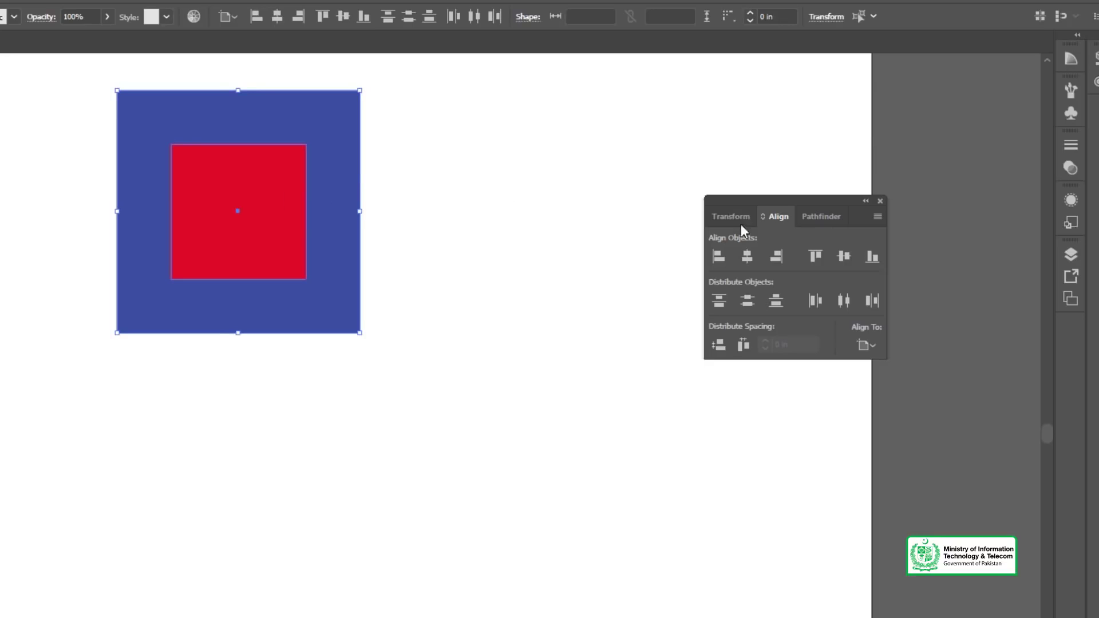
pyautogui.click(863, 343)
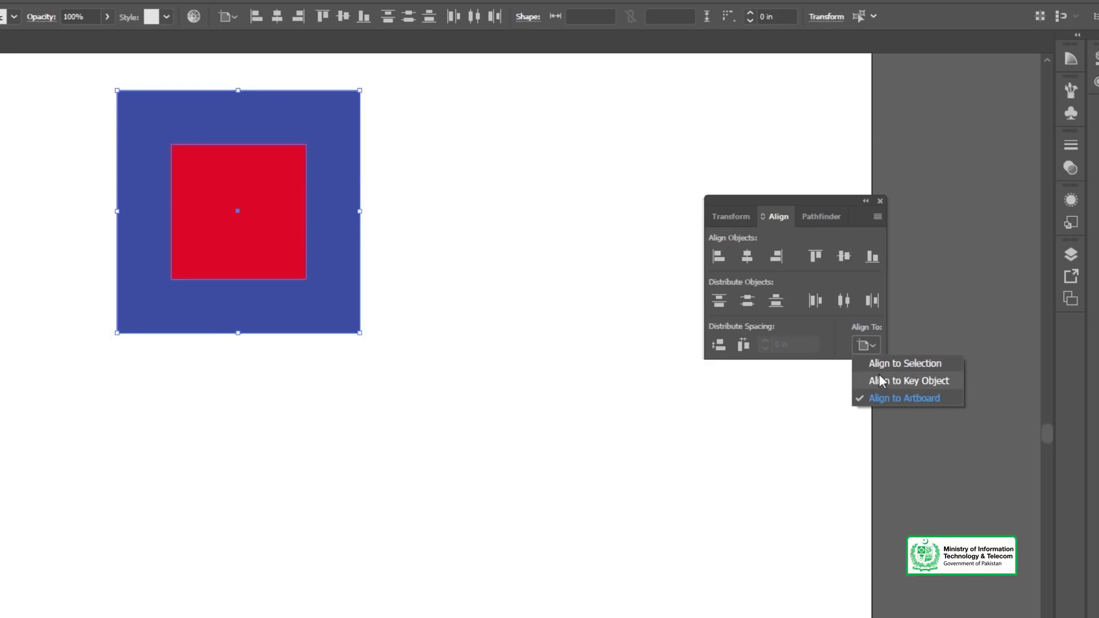
pyautogui.click(469, 203)
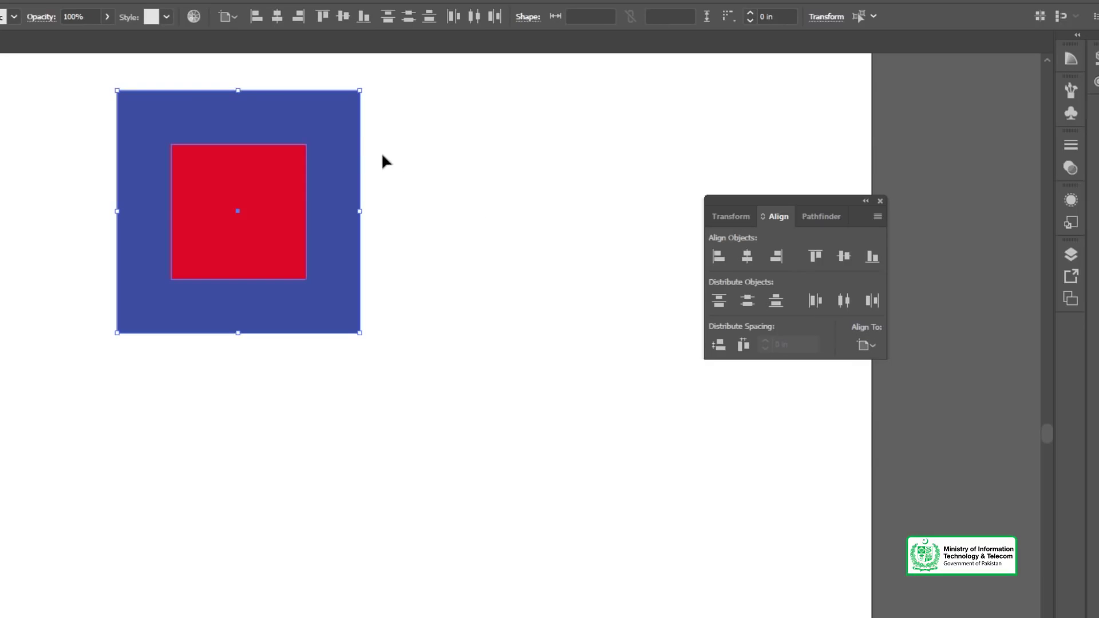
pyautogui.click(399, 150)
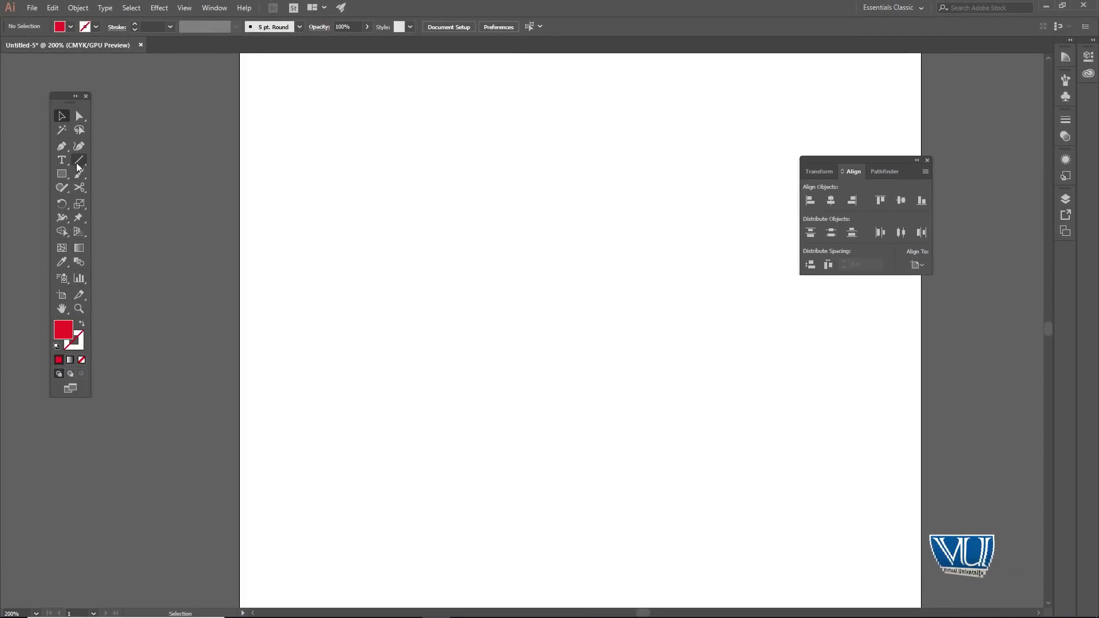
# Draw a small red square in the artboard's upper-left area and copy it downward to form a column of three
pyautogui.click(62, 173)
pyautogui.moveTo(335, 116); pyautogui.dragTo(407, 188)
pyautogui.press('v')
pyautogui.moveTo(358, 142); pyautogui.dragTo(368, 462)
# Draw a circle about 1.35 in across between the upper two red squares and fill it with purple 8821EA
pyautogui.moveTo(61, 173); pyautogui.dragTo(108, 199)
pyautogui.moveTo(341, 225); pyautogui.dragTo(428, 203)
pyautogui.press('v')
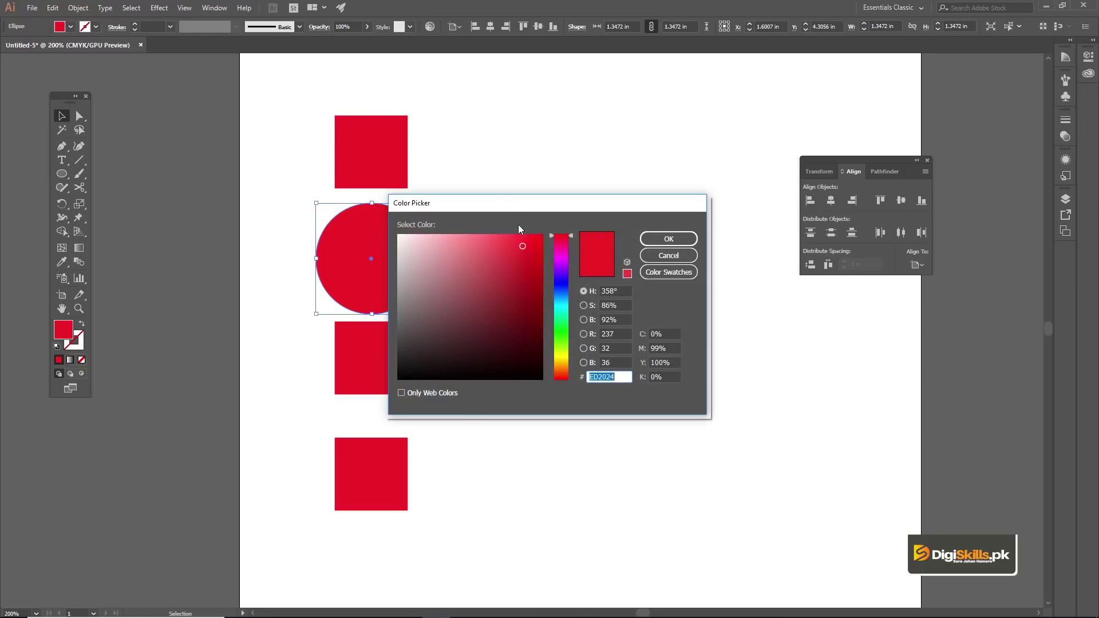
pyautogui.click(564, 274)
pyautogui.click(669, 239)
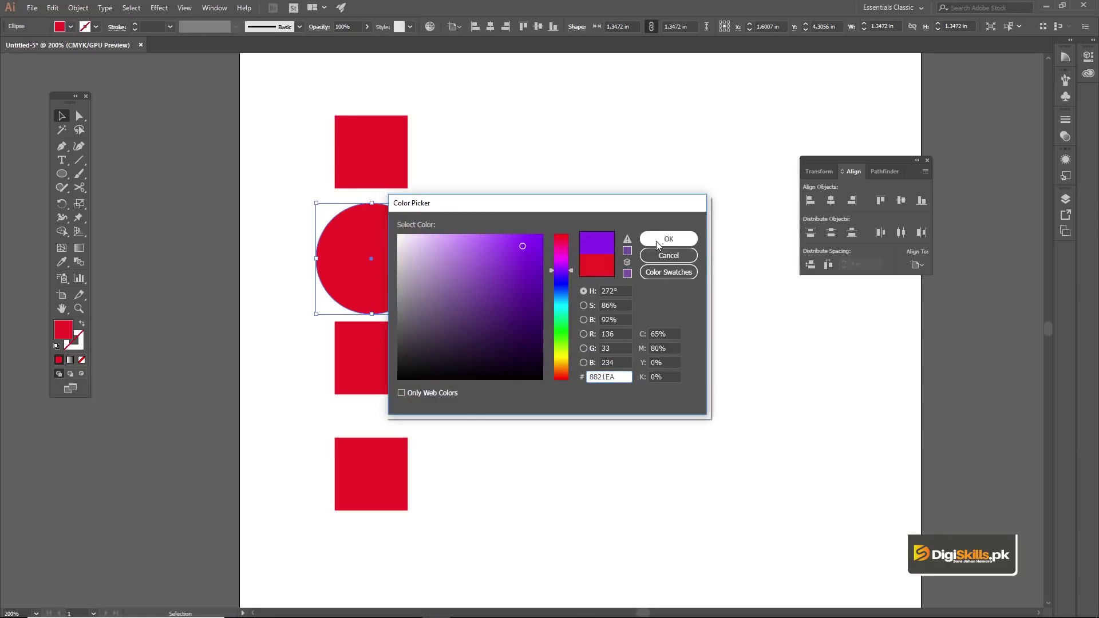
# Fill the square directly below the purple circle with green 21EA5F
pyautogui.click(401, 343)
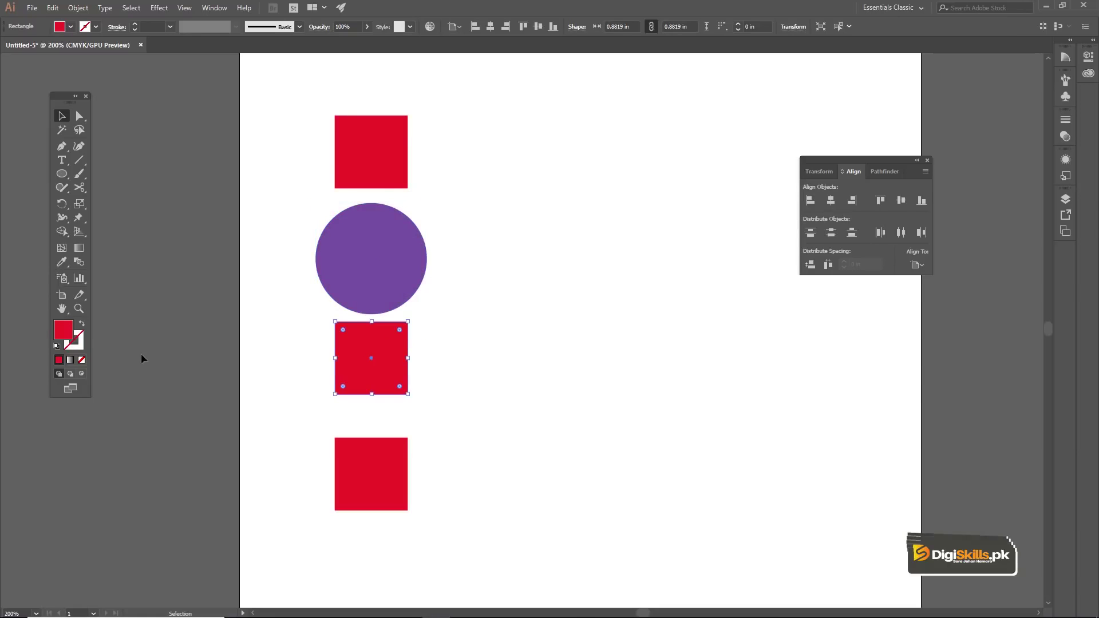
pyautogui.doubleClick(63, 331)
pyautogui.click(561, 328)
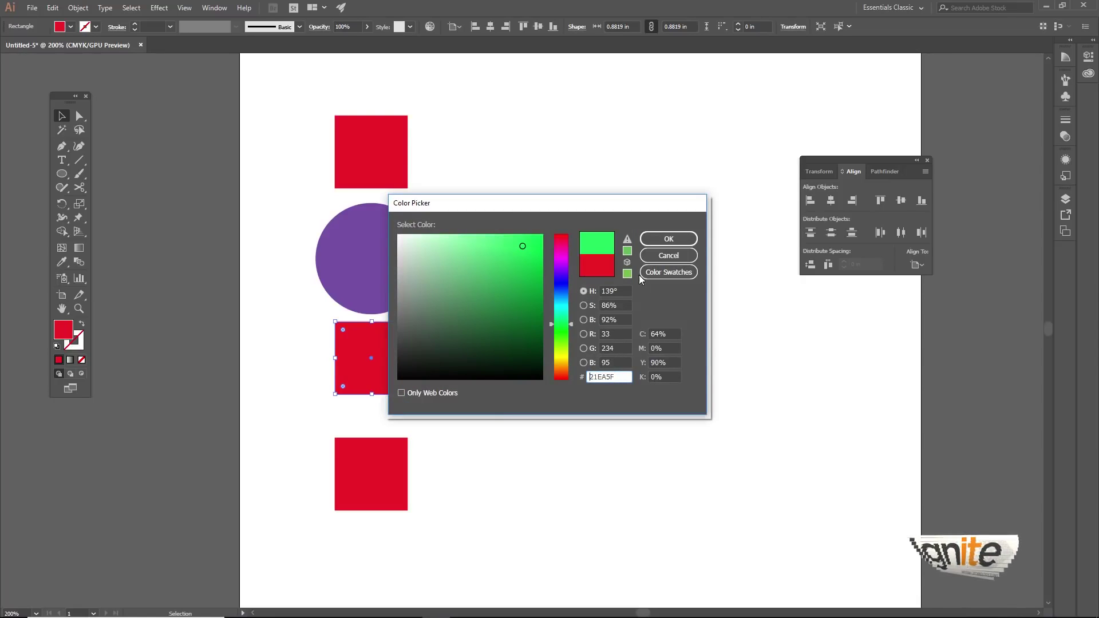
pyautogui.click(668, 239)
# Fill the lowest red square with cyan 21DCEA and deselect it
pyautogui.click(395, 455)
pyautogui.doubleClick(69, 328)
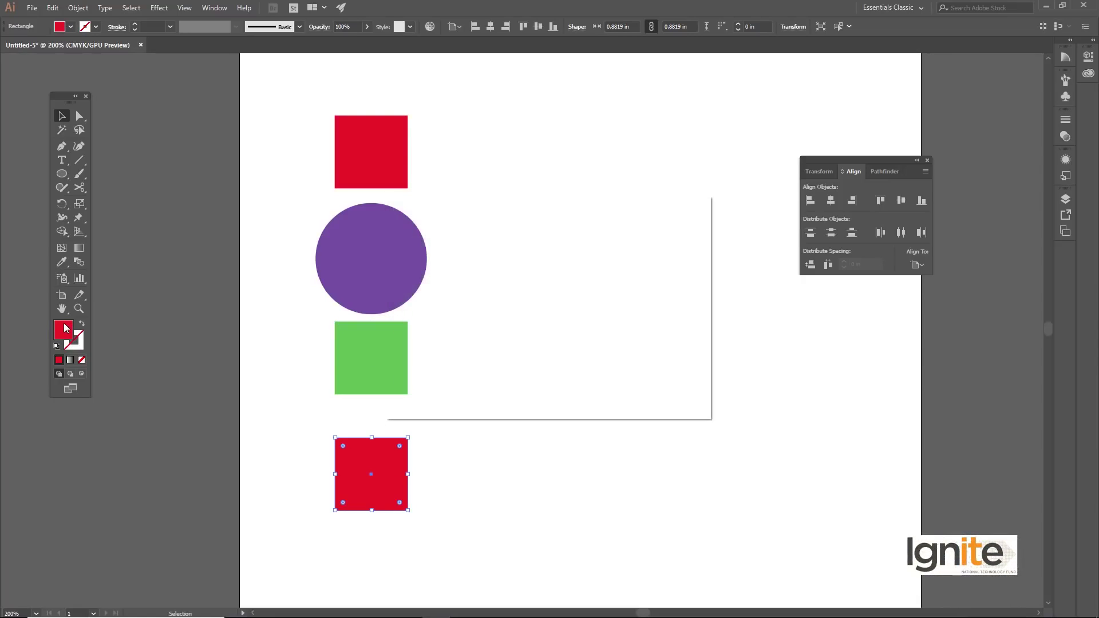
pyautogui.click(563, 310)
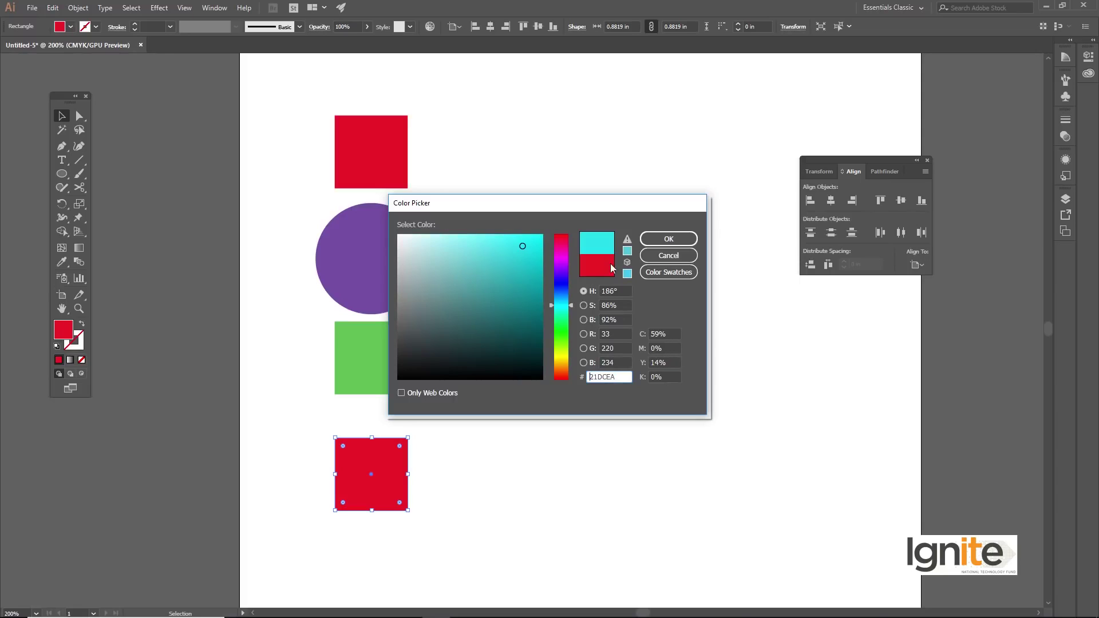
pyautogui.click(668, 239)
pyautogui.click(537, 240)
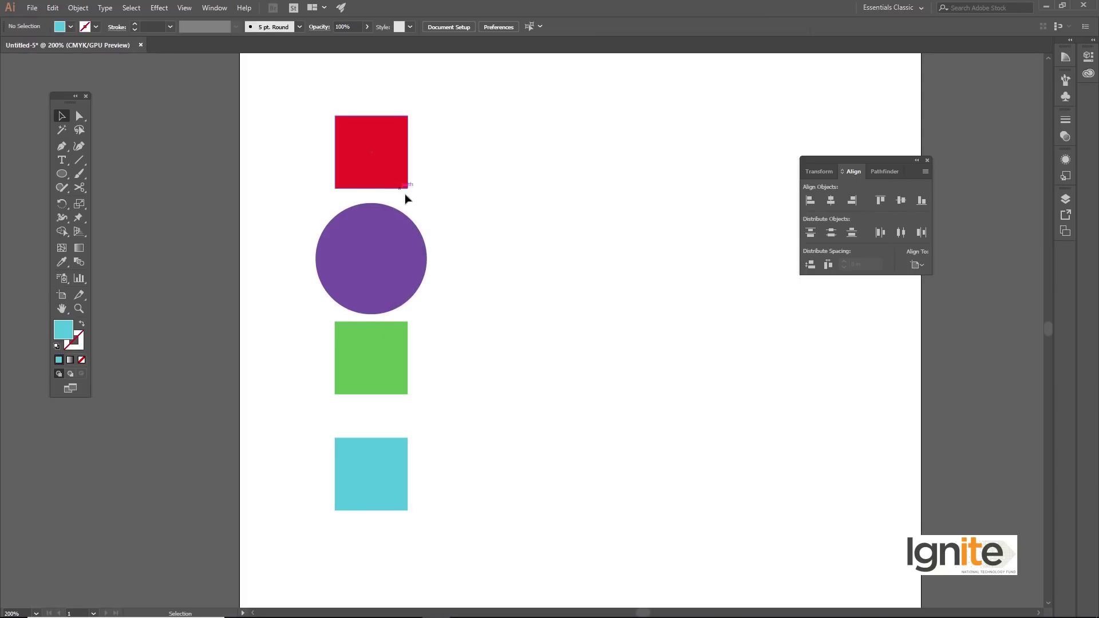
# Select all four shapes in the column and set the alignment reference to Align to Selection
pyautogui.press('space')
pyautogui.moveTo(427, 282); pyautogui.dragTo(447, 211)
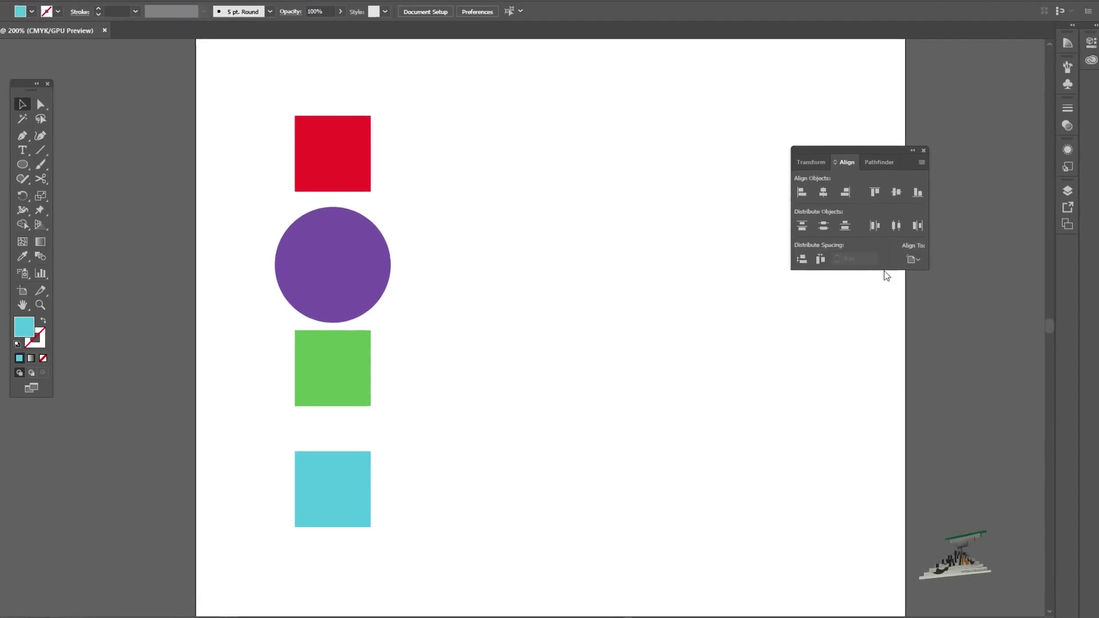
pyautogui.moveTo(268, 111); pyautogui.dragTo(347, 373)
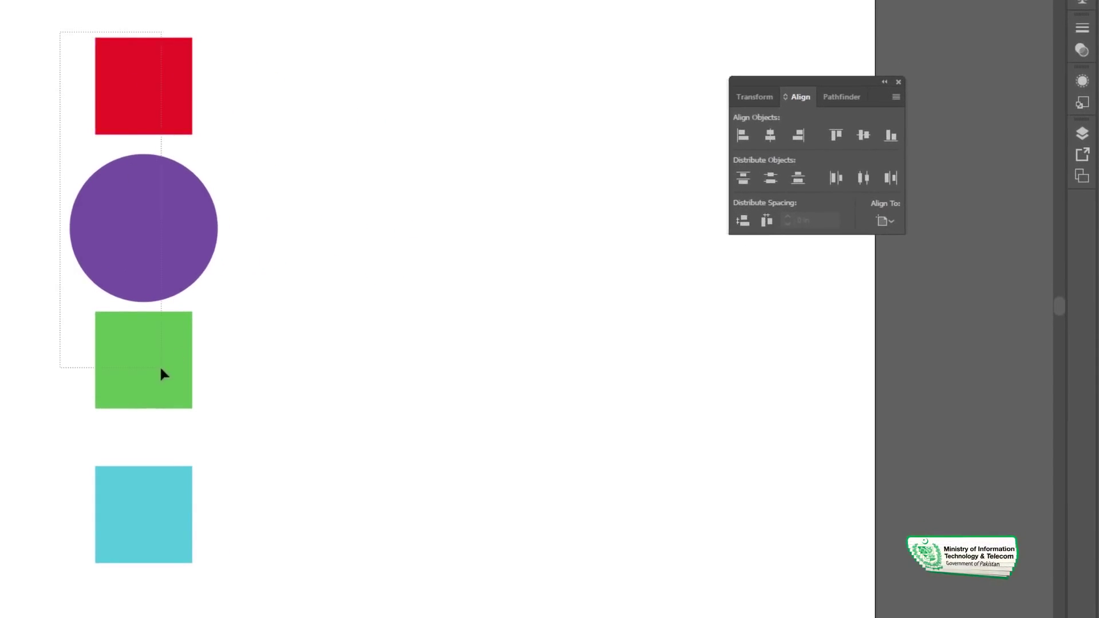
pyautogui.moveTo(160, 369); pyautogui.dragTo(197, 549)
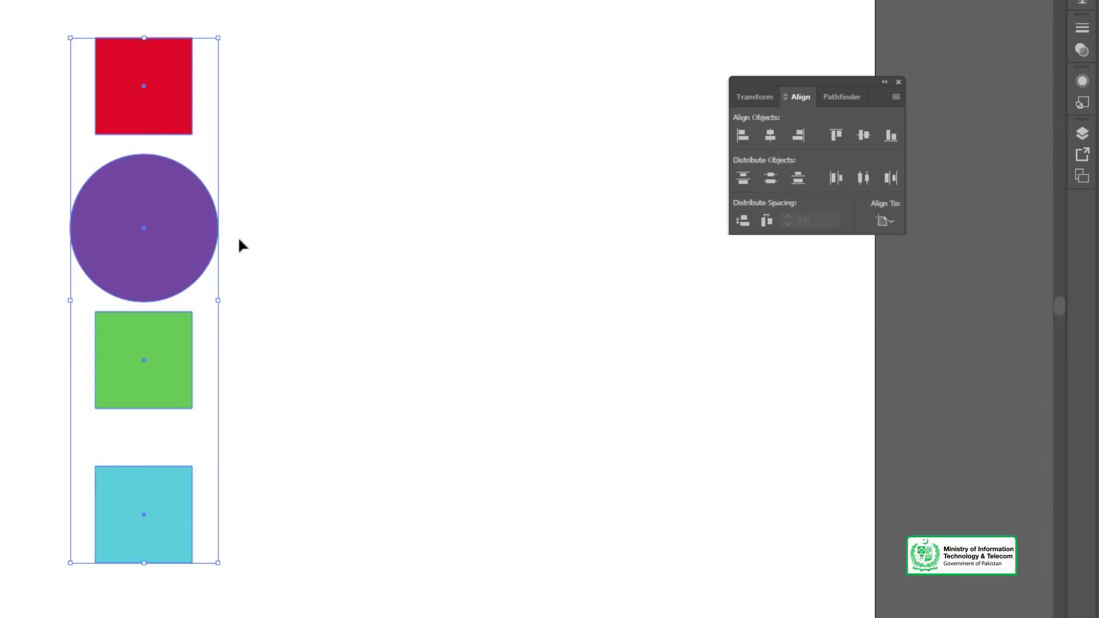
pyautogui.click(892, 216)
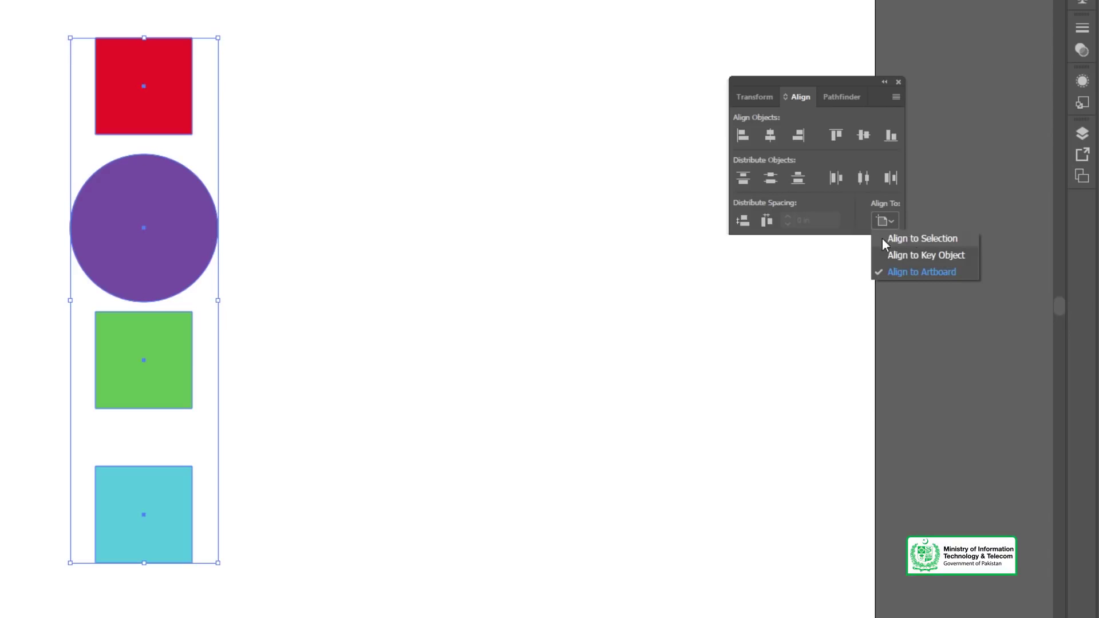
pyautogui.click(915, 240)
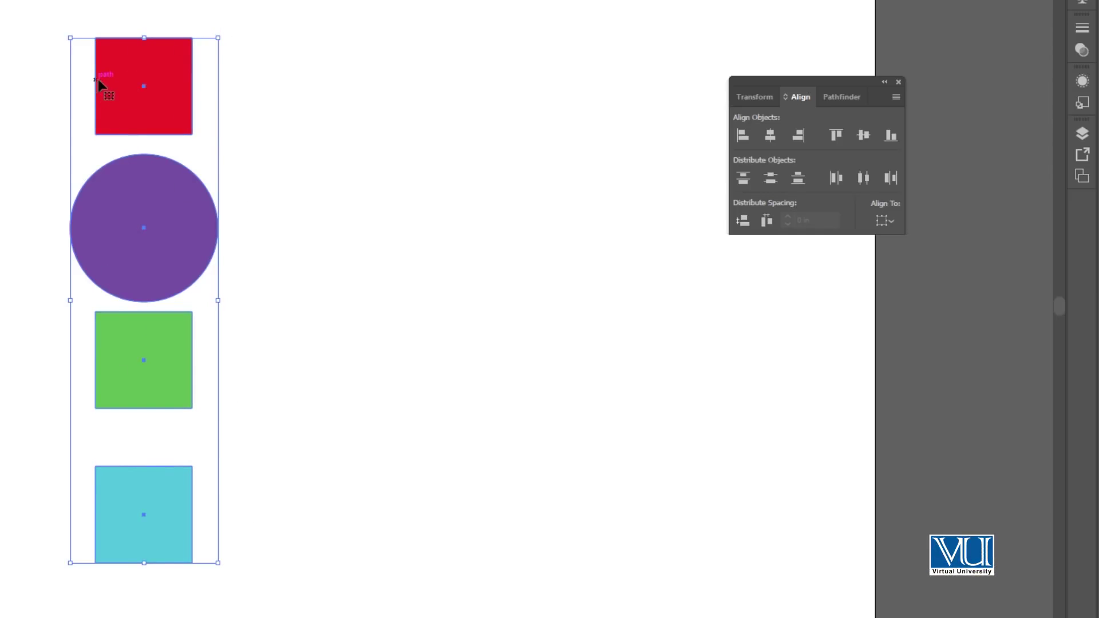
# Align the four shapes by their left edges and then their right edges, and try a top alignment before undoing it
pyautogui.click(740, 137)
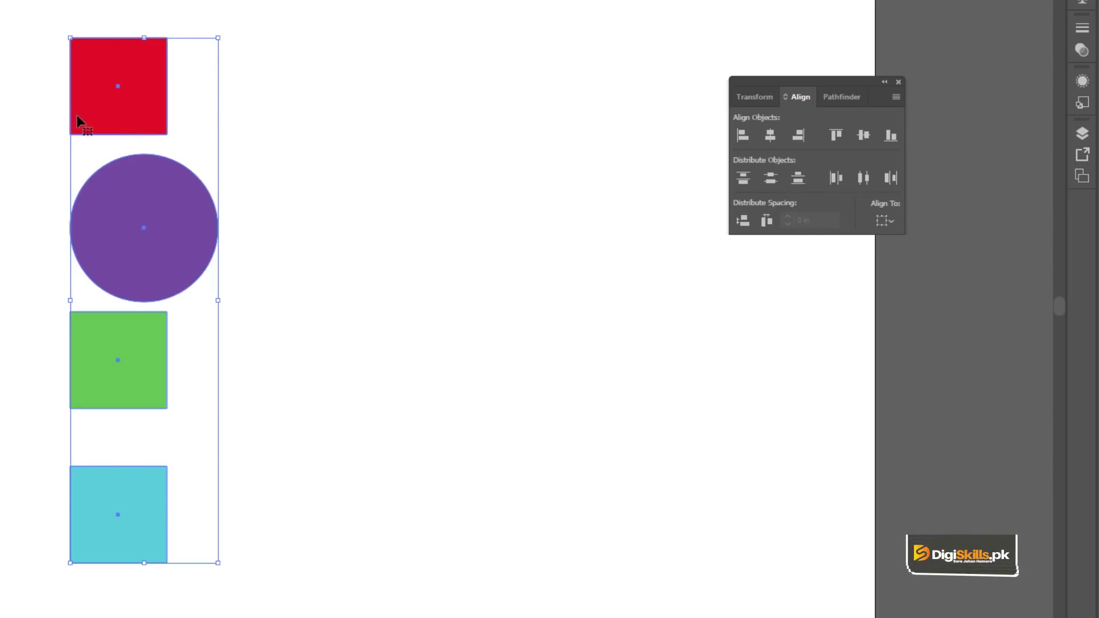
pyautogui.click(800, 136)
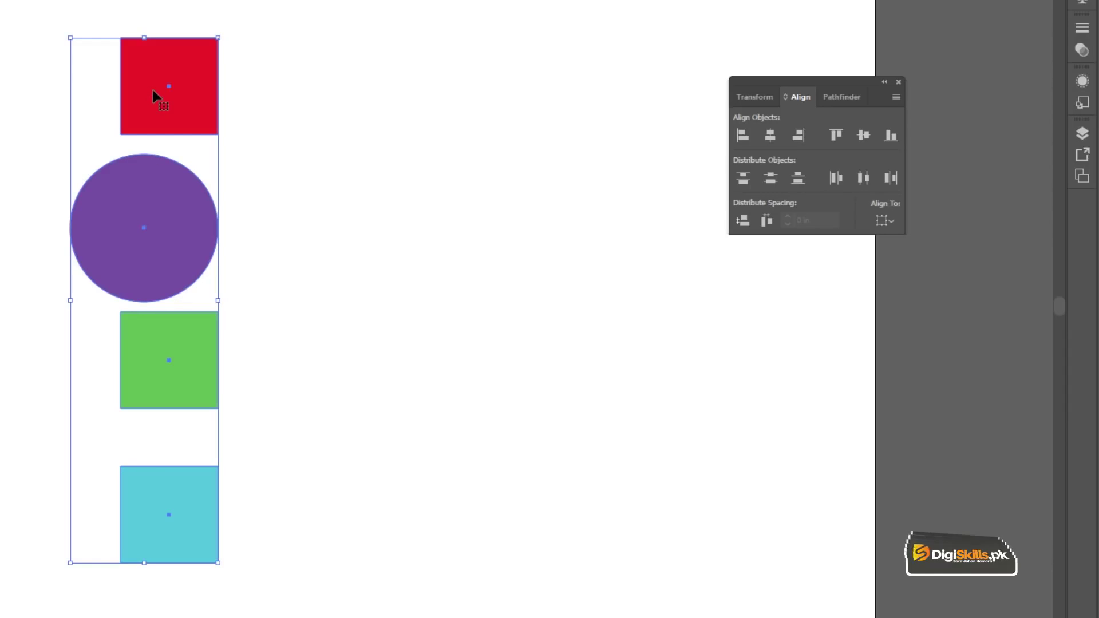
pyautogui.click(836, 137)
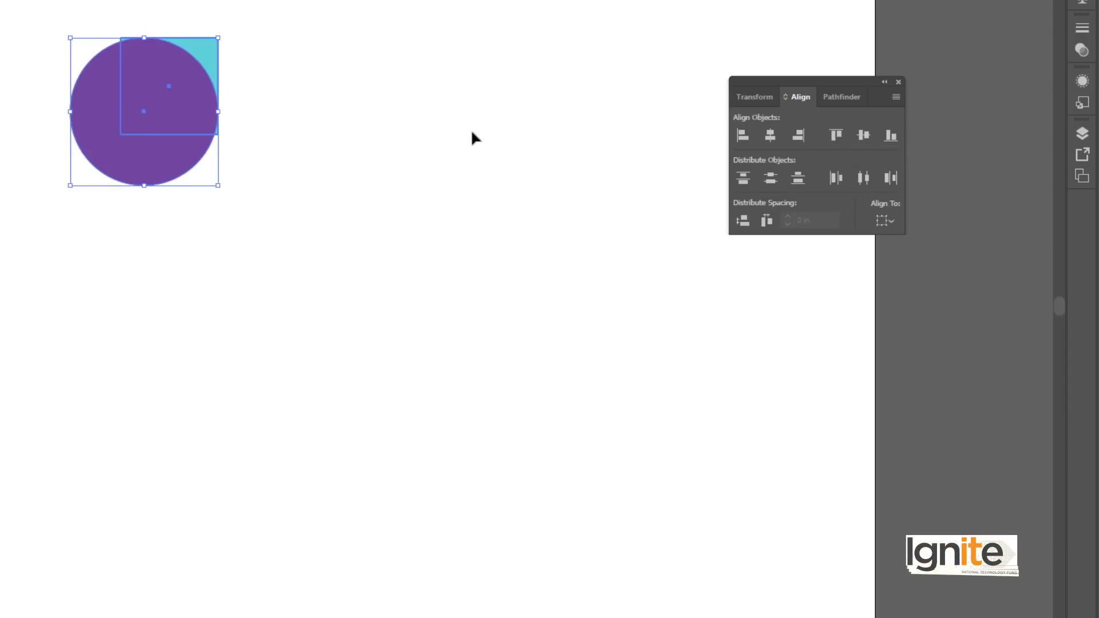
pyautogui.hotkey('ctrl', 'z')
# Move the circle, green square and cyan square out of the column to form a horizontal row beside the red square
pyautogui.click(352, 116)
pyautogui.moveTo(159, 191); pyautogui.dragTo(332, 54)
pyautogui.moveTo(161, 328); pyautogui.dragTo(462, 59)
pyautogui.moveTo(172, 512); pyautogui.dragTo(610, 84)
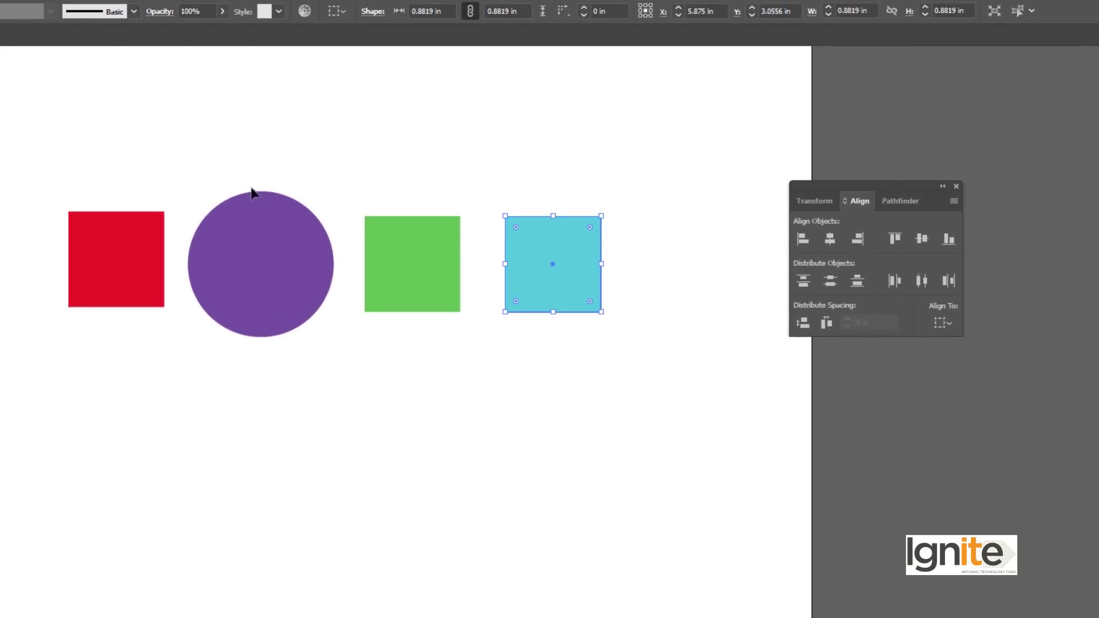
# Select the whole row and align the four shapes by their top edges, then by their bottom edges
pyautogui.moveTo(89, 171); pyautogui.dragTo(675, 301)
pyautogui.click(897, 240)
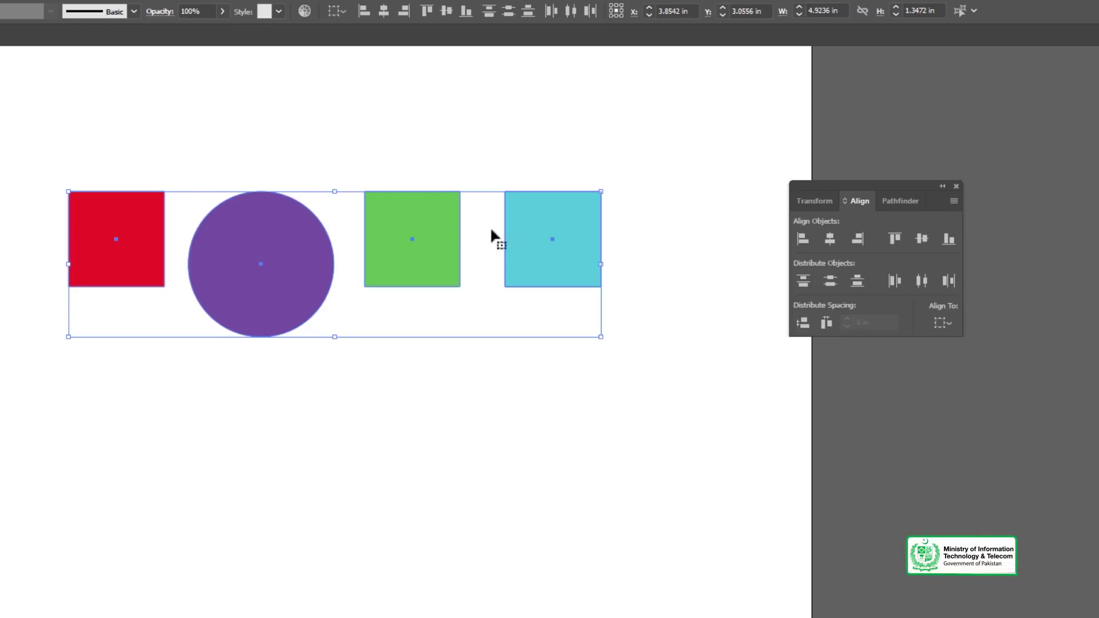
pyautogui.click(947, 238)
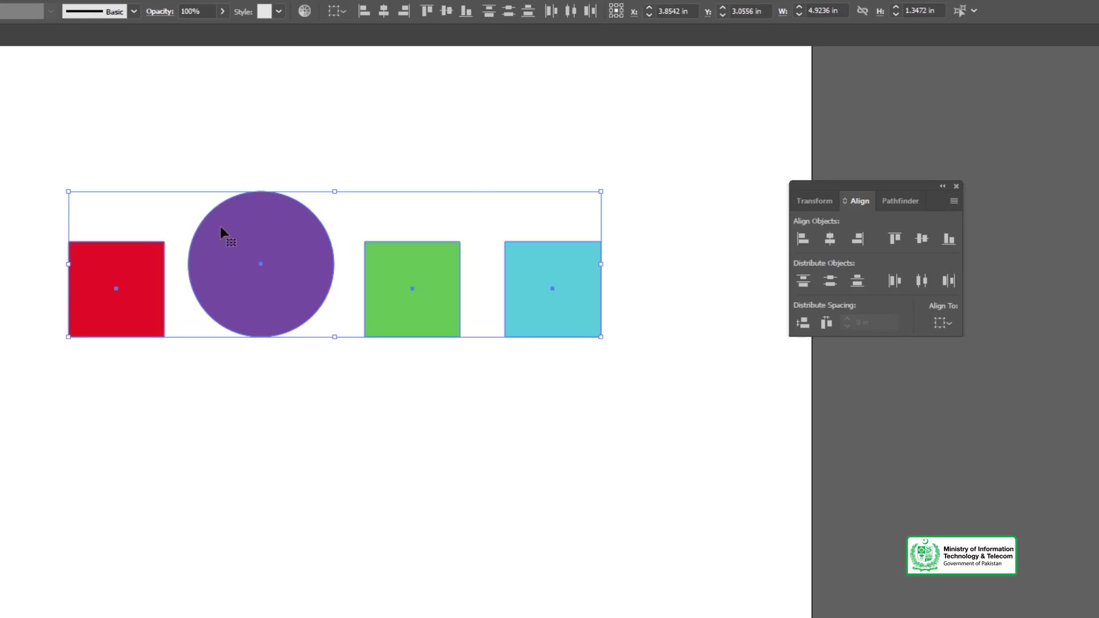
# Send the purple circle to the back of the stacking order and deselect it
pyautogui.click(646, 137)
pyautogui.moveTo(690, 209); pyautogui.dragTo(397, 360)
pyautogui.moveTo(85, 206); pyautogui.dragTo(123, 356)
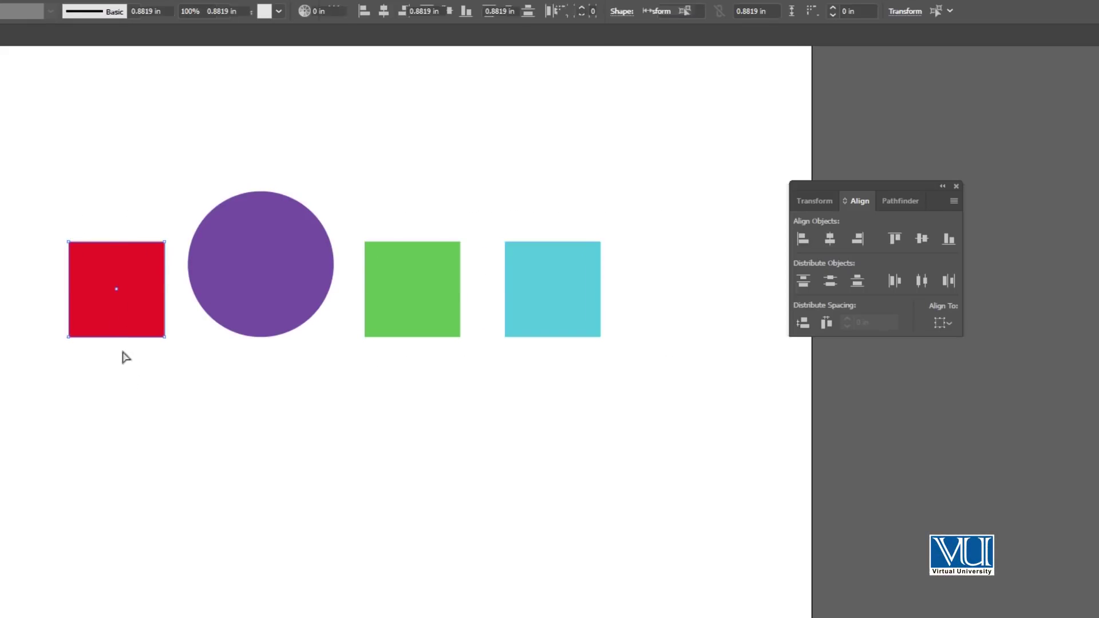
pyautogui.click(245, 239)
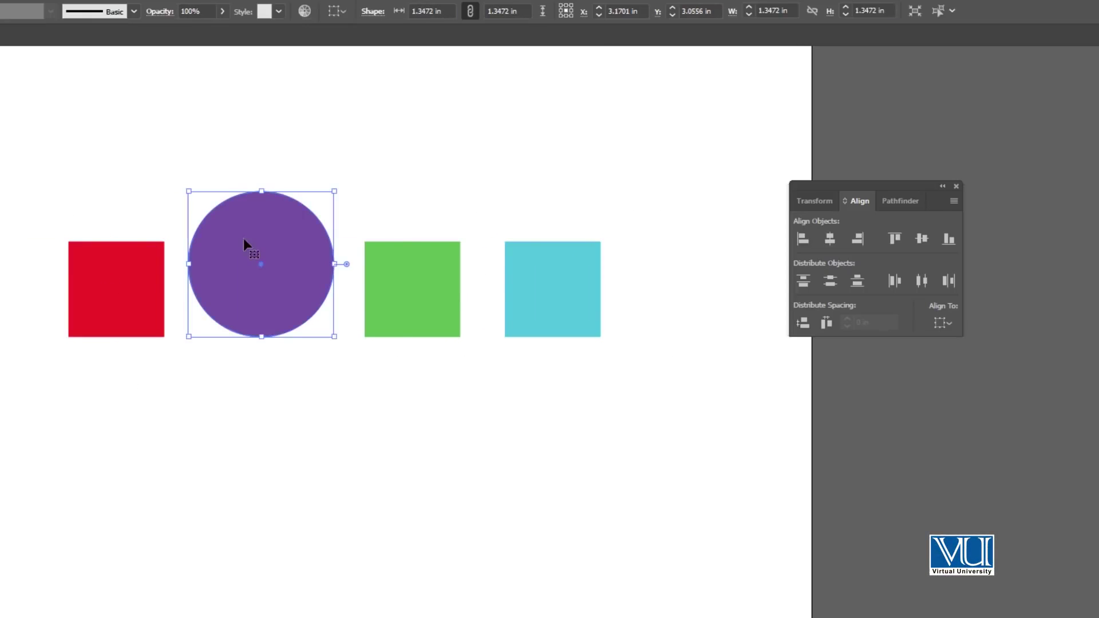
pyautogui.rightClick(245, 240)
pyautogui.moveTo(322, 474)
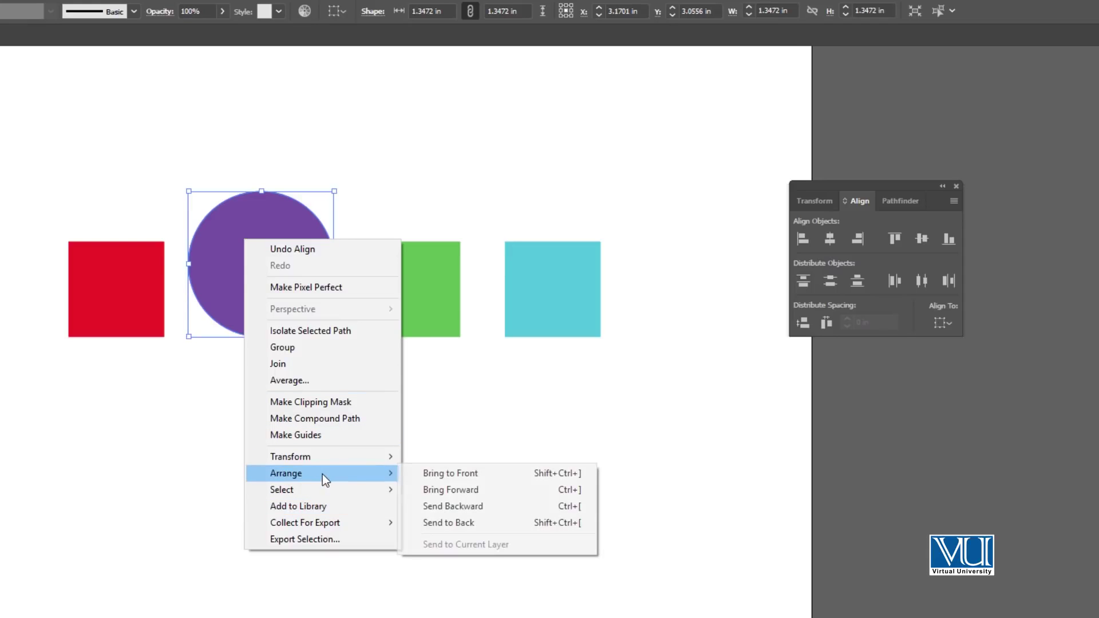
pyautogui.click(424, 527)
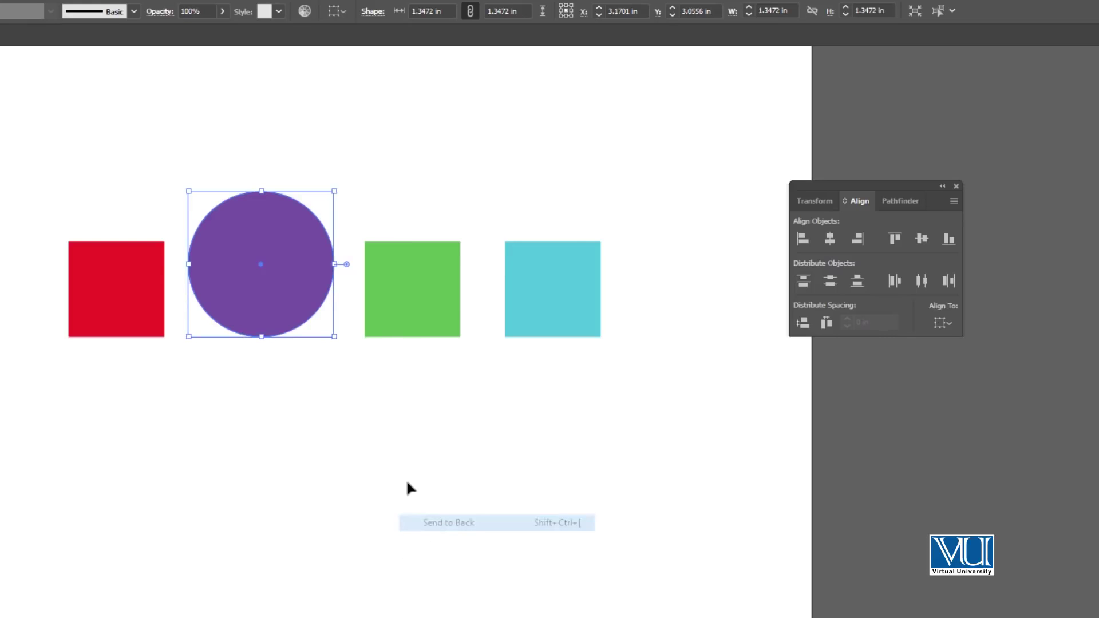
pyautogui.click(407, 487)
# Test the stacking order by moving the squares over the purple circle one at a time, undoing each move
pyautogui.moveTo(370, 272); pyautogui.dragTo(338, 277)
pyautogui.hotkey('ctrl', 'z')
pyautogui.moveTo(549, 290); pyautogui.dragTo(331, 274)
pyautogui.hotkey('ctrl', 'z')
pyautogui.moveTo(131, 279); pyautogui.dragTo(251, 272)
pyautogui.hotkey('ctrl', 'z')
# Select the four shapes and centre them on one another both horizontally and vertically
pyautogui.moveTo(27, 172); pyautogui.dragTo(603, 340)
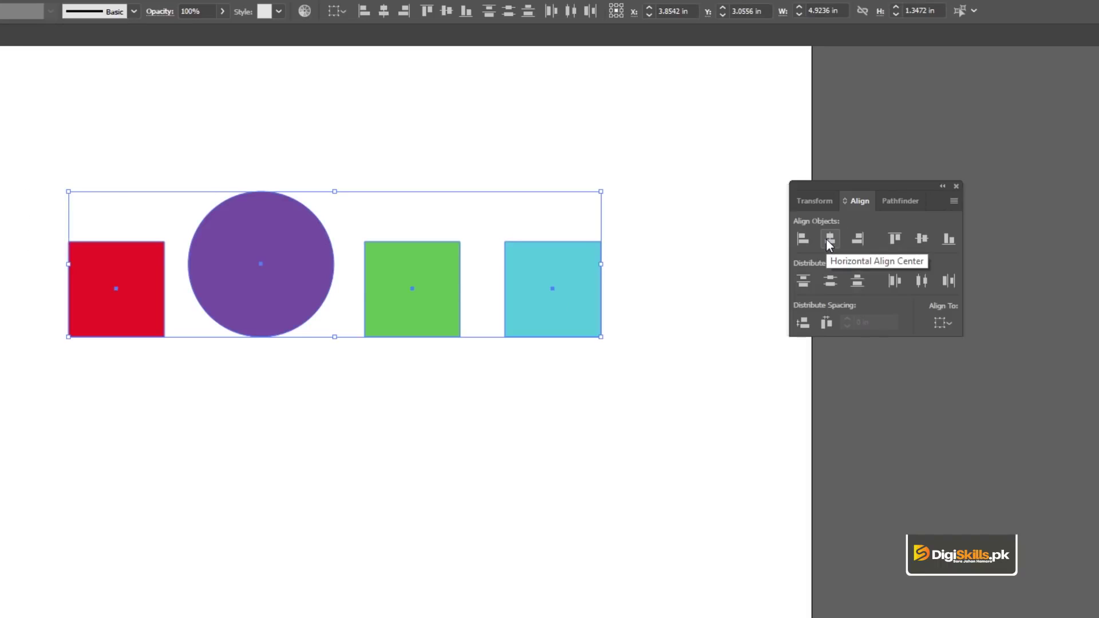
pyautogui.click(827, 239)
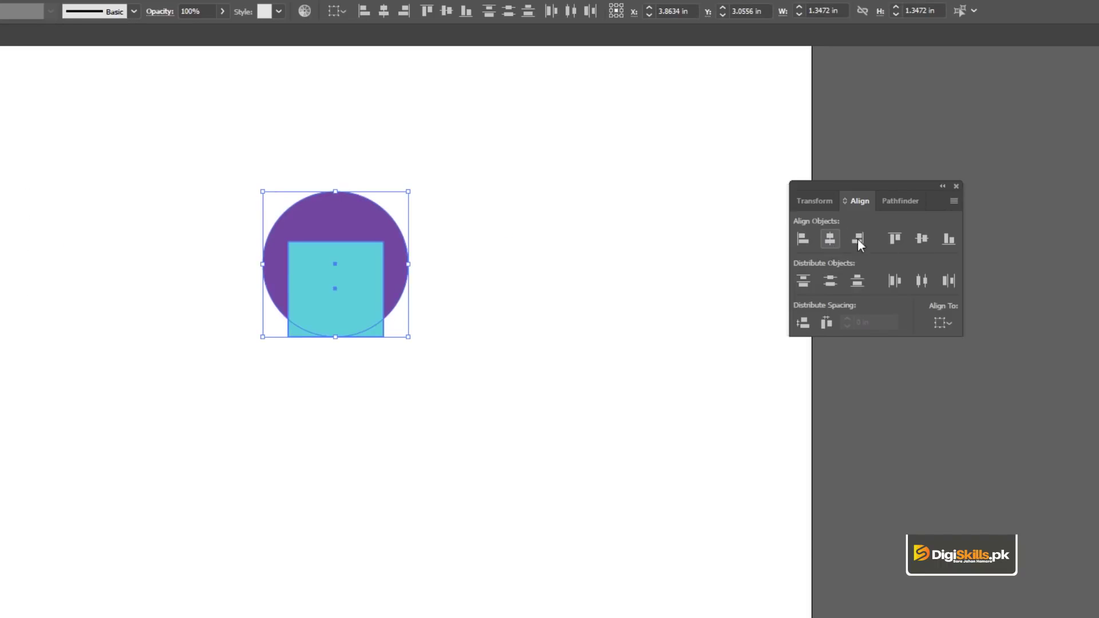
pyautogui.click(922, 241)
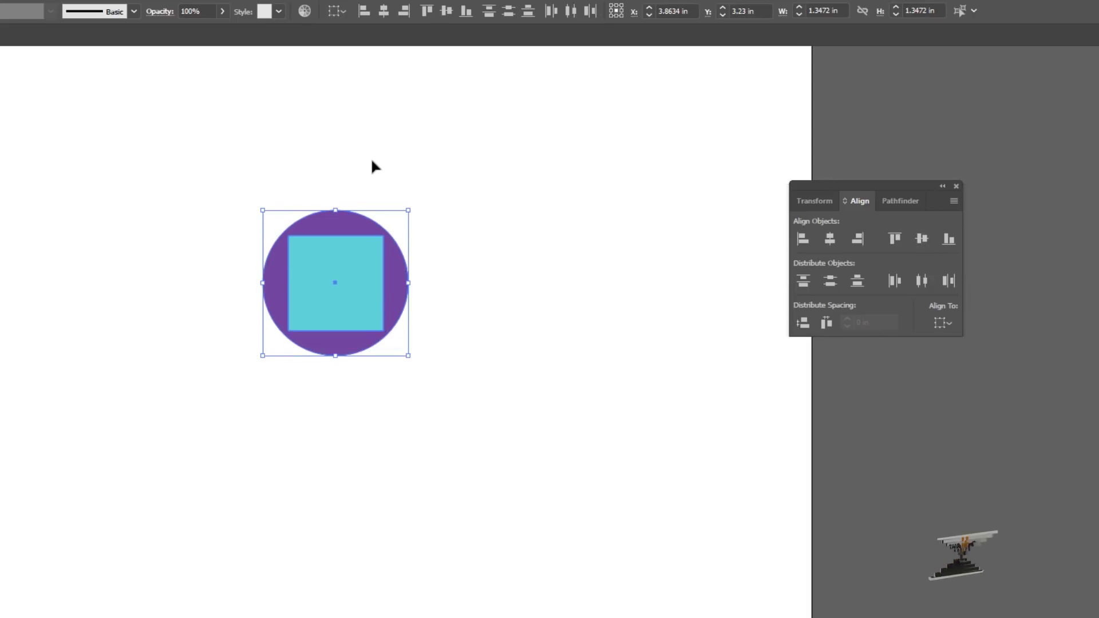
# Select the centred stack of shapes and clear it from the artboard
pyautogui.click(380, 223)
pyautogui.click(328, 271)
pyautogui.moveTo(238, 170); pyautogui.dragTo(384, 318)
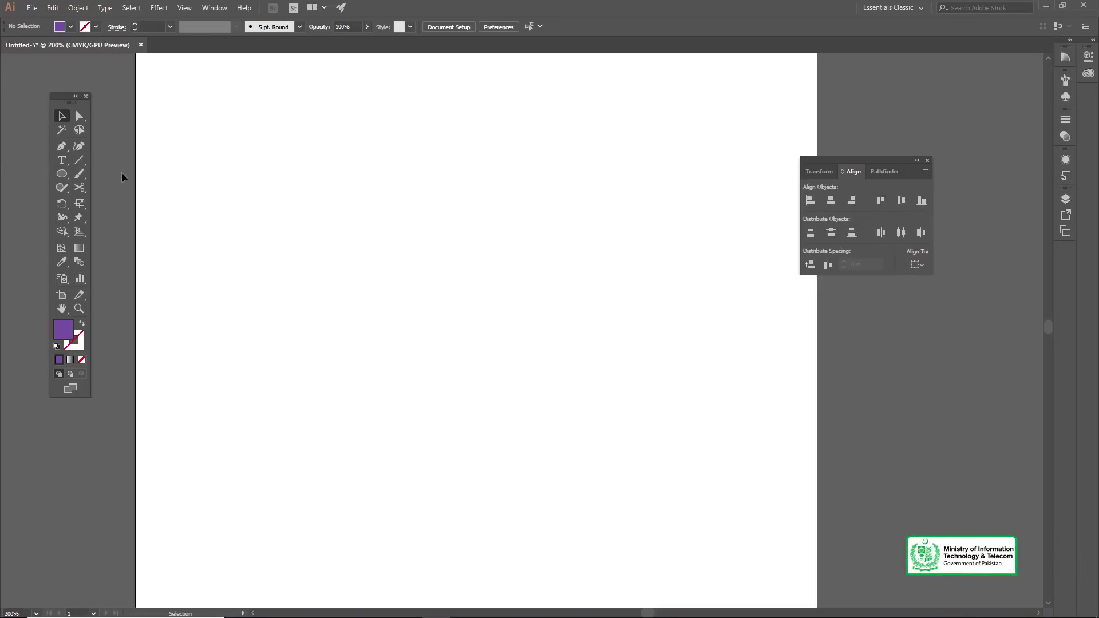
# Draw a purple square about 0.76 in wide in the artboard's upper-left area and copy it downward into a column of four
pyautogui.moveTo(61, 174); pyautogui.dragTo(118, 177)
pyautogui.moveTo(294, 215); pyautogui.dragTo(357, 277)
pyautogui.press('v')
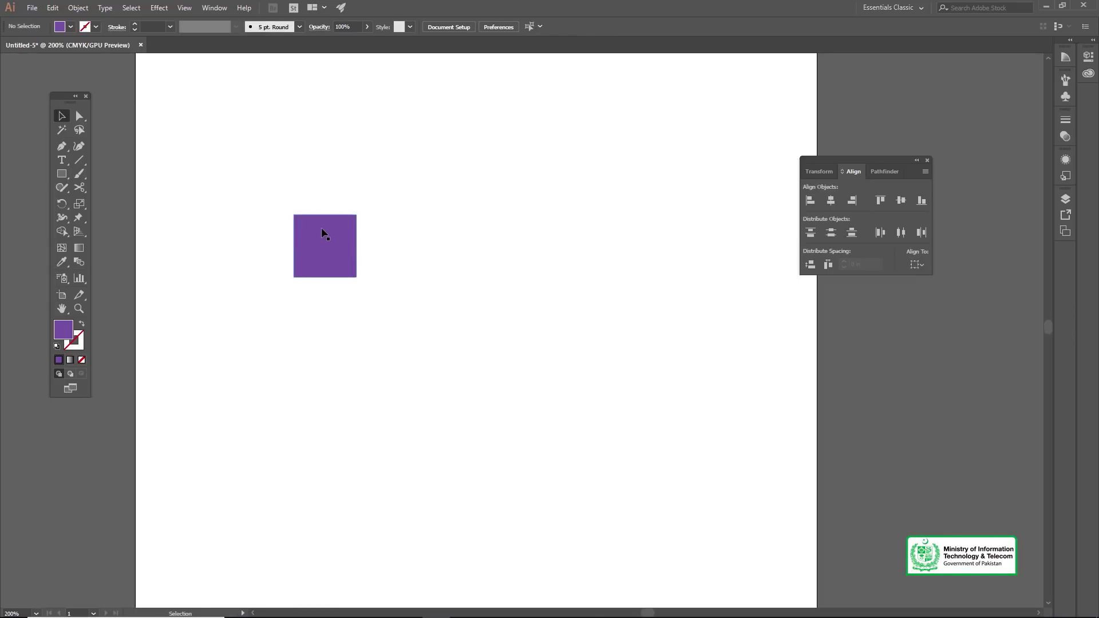
pyautogui.moveTo(321, 330); pyautogui.dragTo(315, 544)
pyautogui.moveTo(412, 397); pyautogui.dragTo(426, 302)
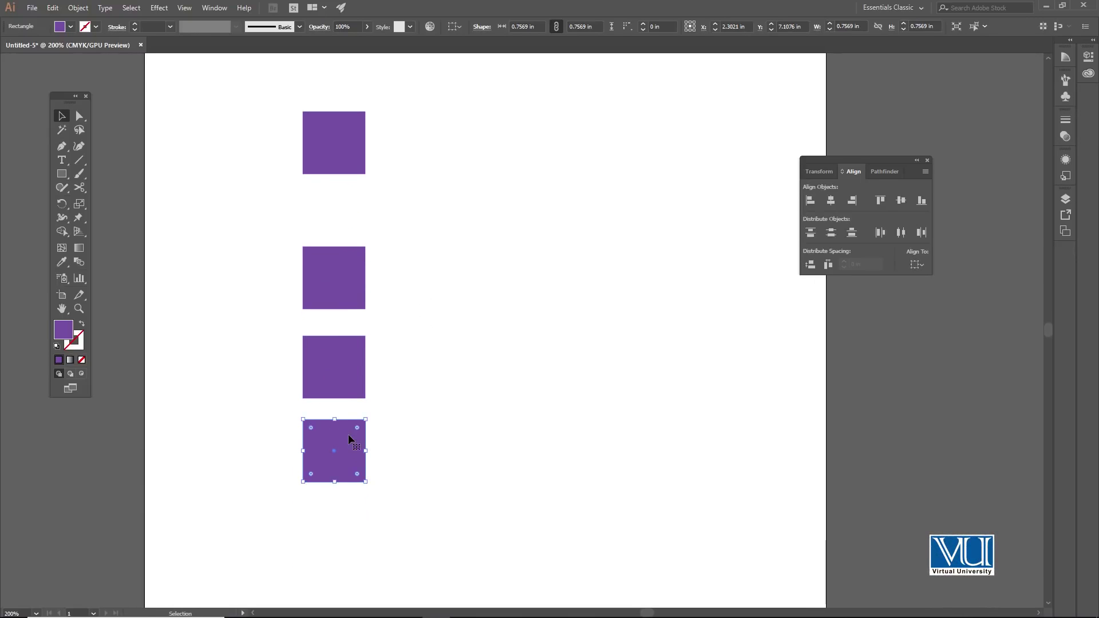
# Move the squares up and down within the column to leave uneven vertical gaps between them, and deselect
pyautogui.moveTo(350, 440); pyautogui.dragTo(343, 495)
pyautogui.moveTo(339, 363); pyautogui.dragTo(342, 394)
pyautogui.moveTo(332, 300); pyautogui.dragTo(333, 301)
pyautogui.moveTo(321, 162); pyautogui.dragTo(331, 115)
pyautogui.moveTo(323, 287); pyautogui.dragTo(324, 261)
pyautogui.moveTo(335, 397); pyautogui.dragTo(335, 422)
pyautogui.moveTo(280, 238); pyautogui.dragTo(393, 522)
pyautogui.moveTo(341, 281); pyautogui.dragTo(342, 307)
pyautogui.click(373, 265)
pyautogui.click(348, 279)
pyautogui.keyDown('shift'); pyautogui.click(346, 287); pyautogui.keyUp('shift')
pyautogui.click(321, 249)
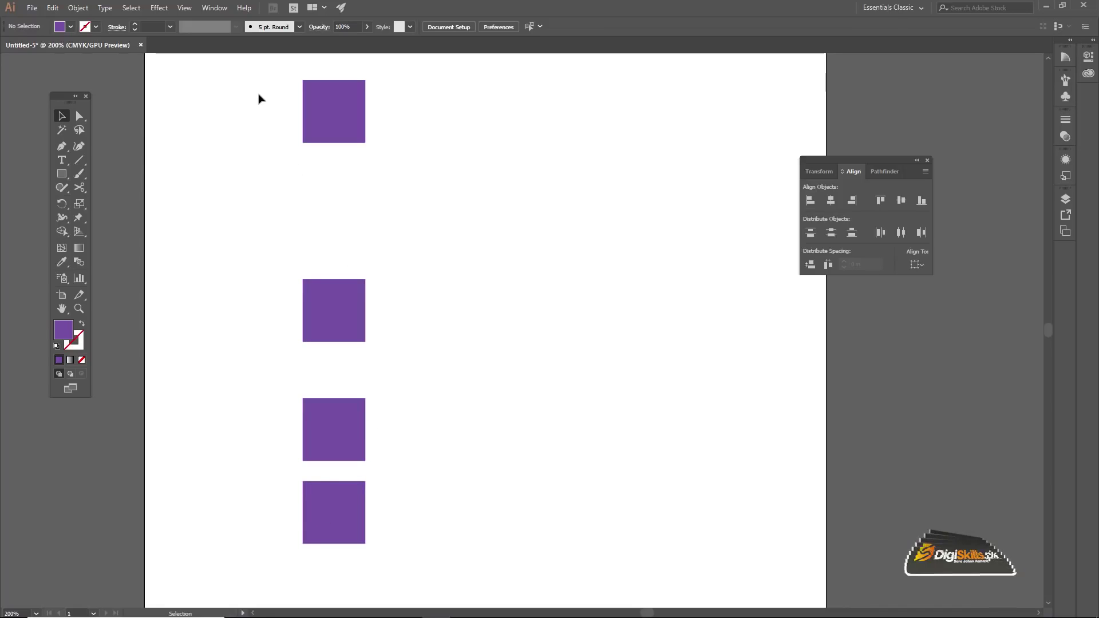
# Distribute the four squares by their vertical centres using Align to Selection, and undo the distribution
pyautogui.moveTo(246, 90); pyautogui.dragTo(372, 522)
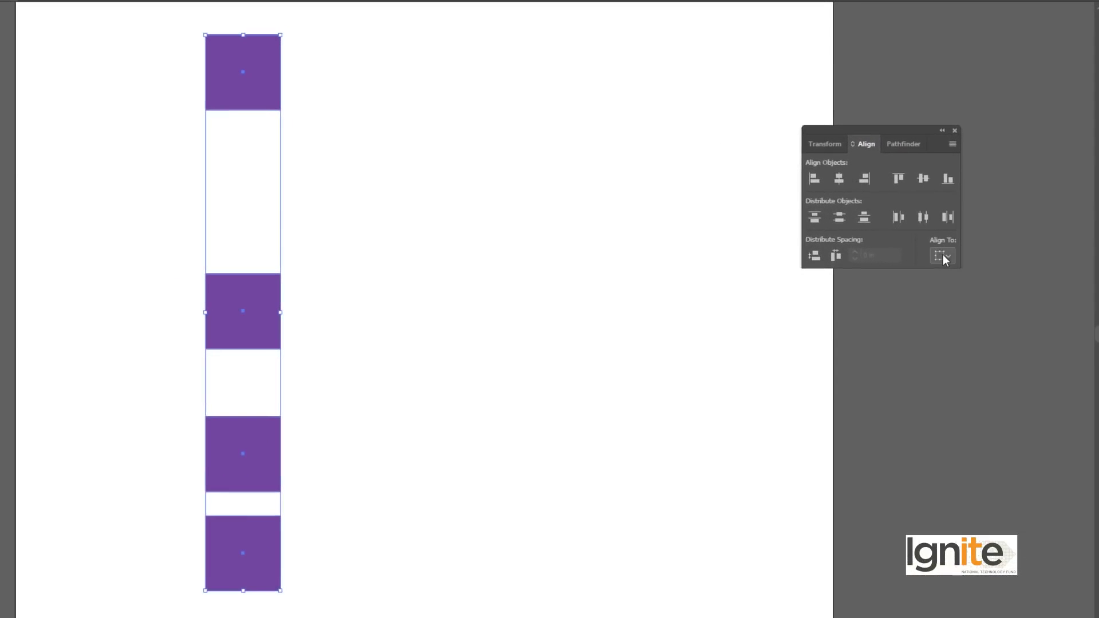
pyautogui.click(944, 256)
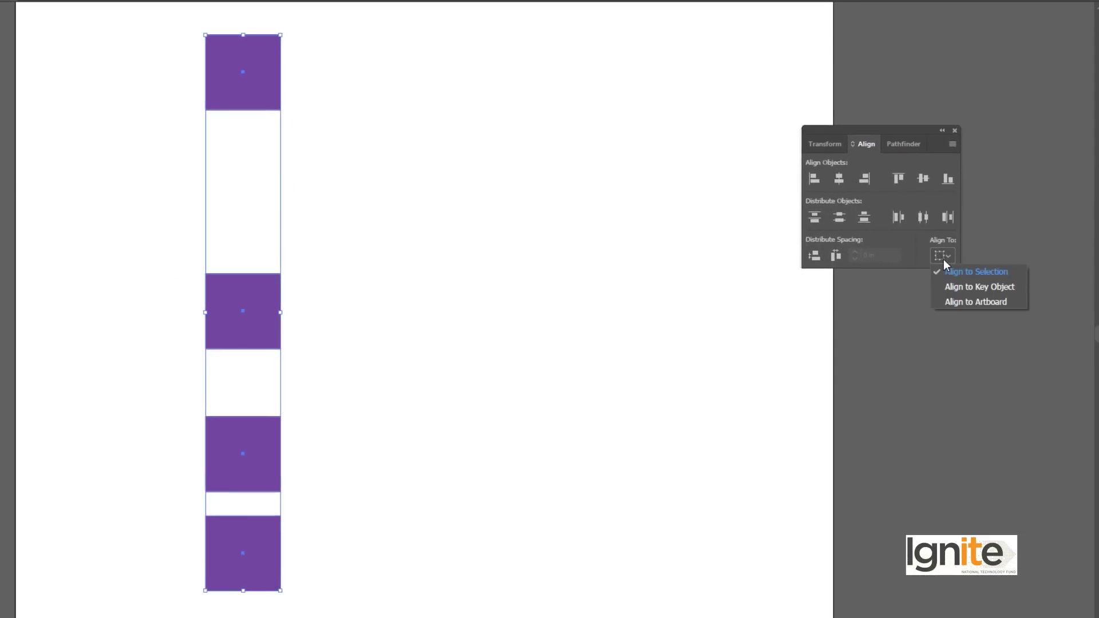
pyautogui.click(980, 272)
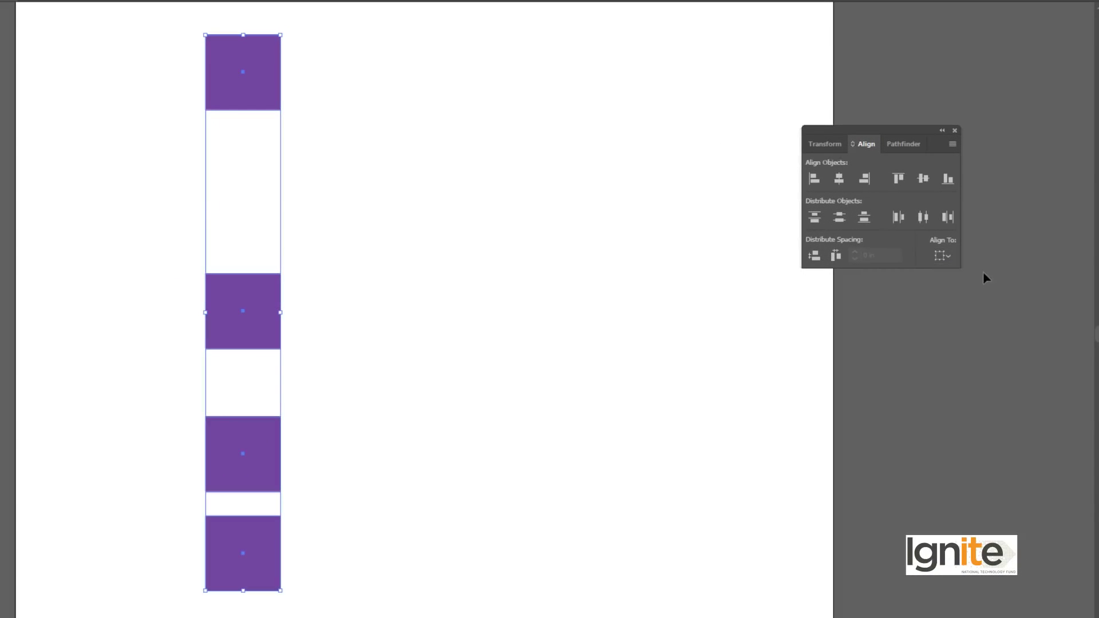
pyautogui.click(840, 218)
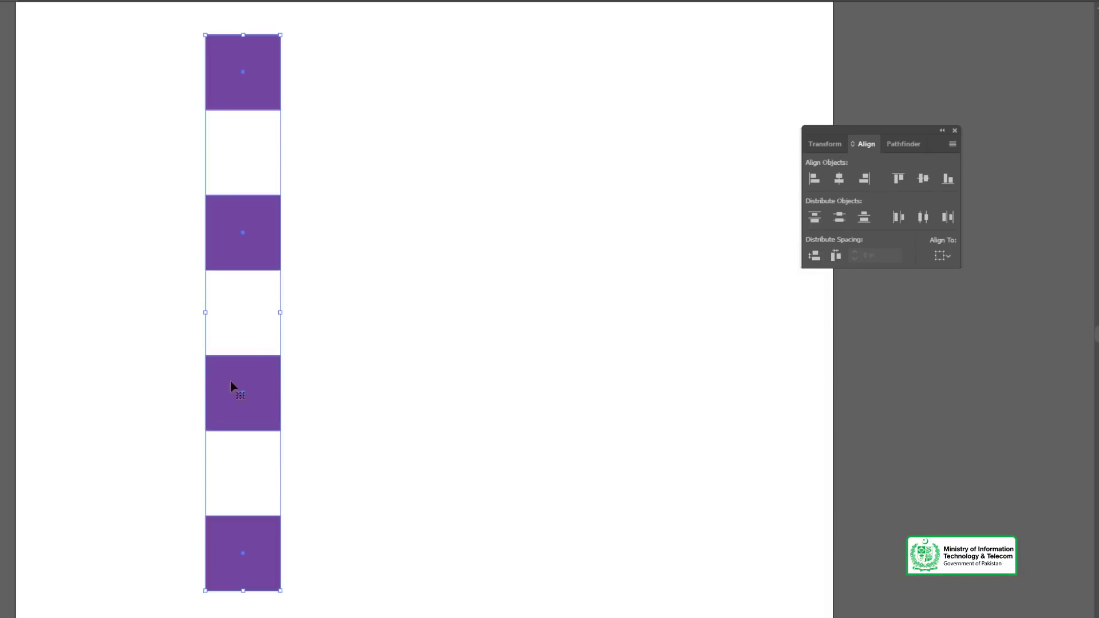
pyautogui.hotkey('ctrl', 'z')
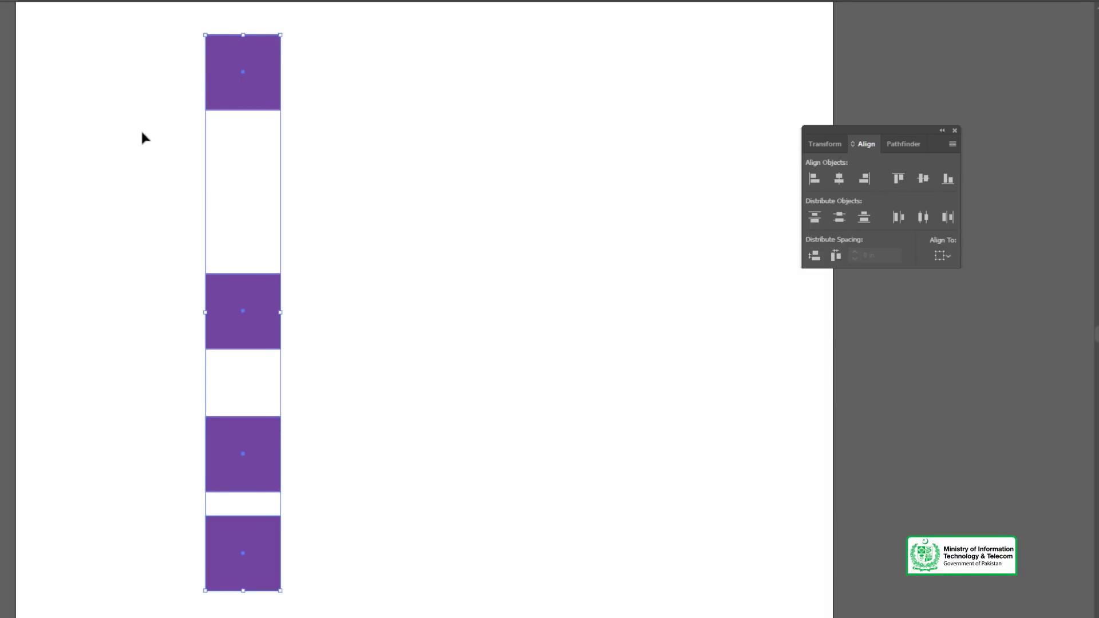
# Move the three lower squares up beside the top one to form a horizontal row with uneven gaps
pyautogui.click(141, 131)
pyautogui.click(246, 311)
pyautogui.moveTo(156, 333); pyautogui.dragTo(373, 50)
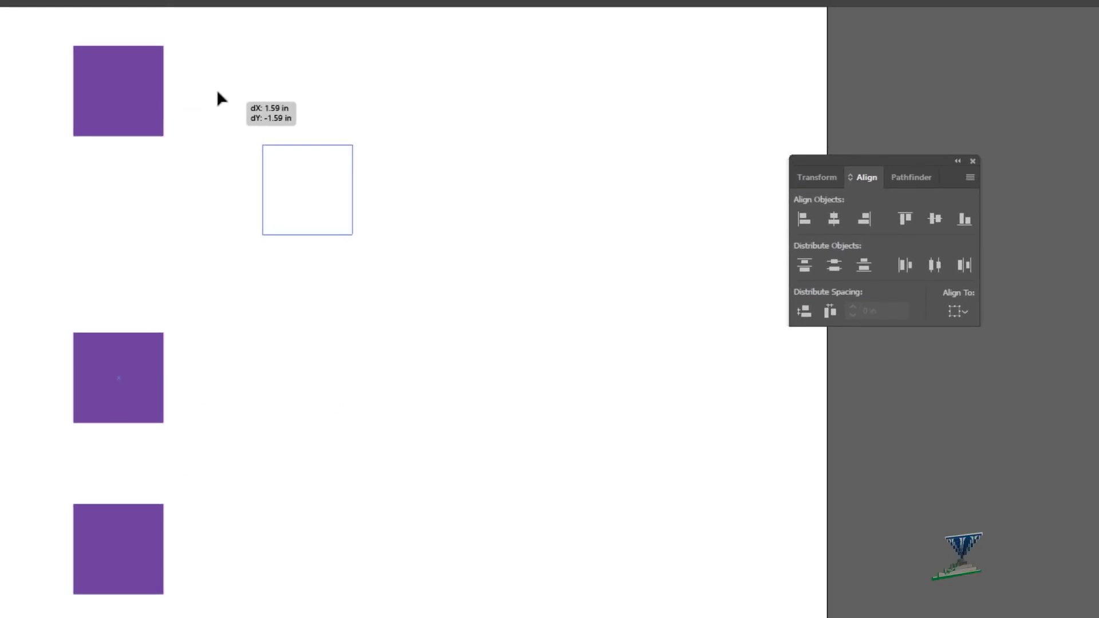
pyautogui.moveTo(370, 91); pyautogui.dragTo(423, 75)
pyautogui.keyDown('shift'); pyautogui.click(367, 74); pyautogui.keyUp('shift')
pyautogui.moveTo(272, 84); pyautogui.dragTo(310, 82)
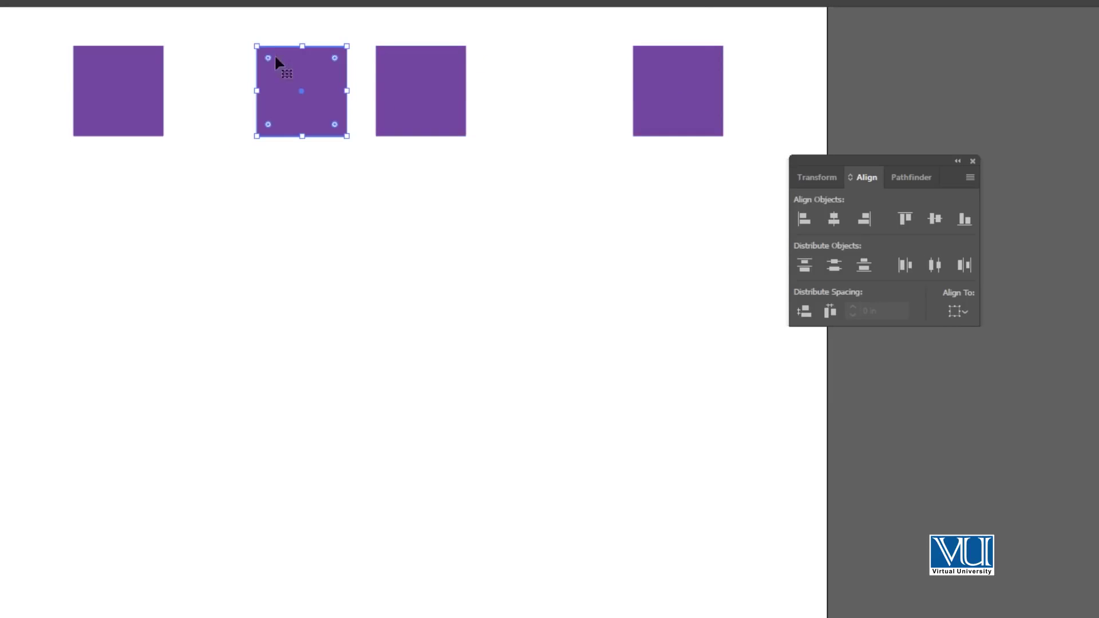
# Select the row of four squares and distribute them by their horizontal centres relative to the selection
pyautogui.moveTo(64, 29); pyautogui.dragTo(728, 161)
pyautogui.click(964, 314)
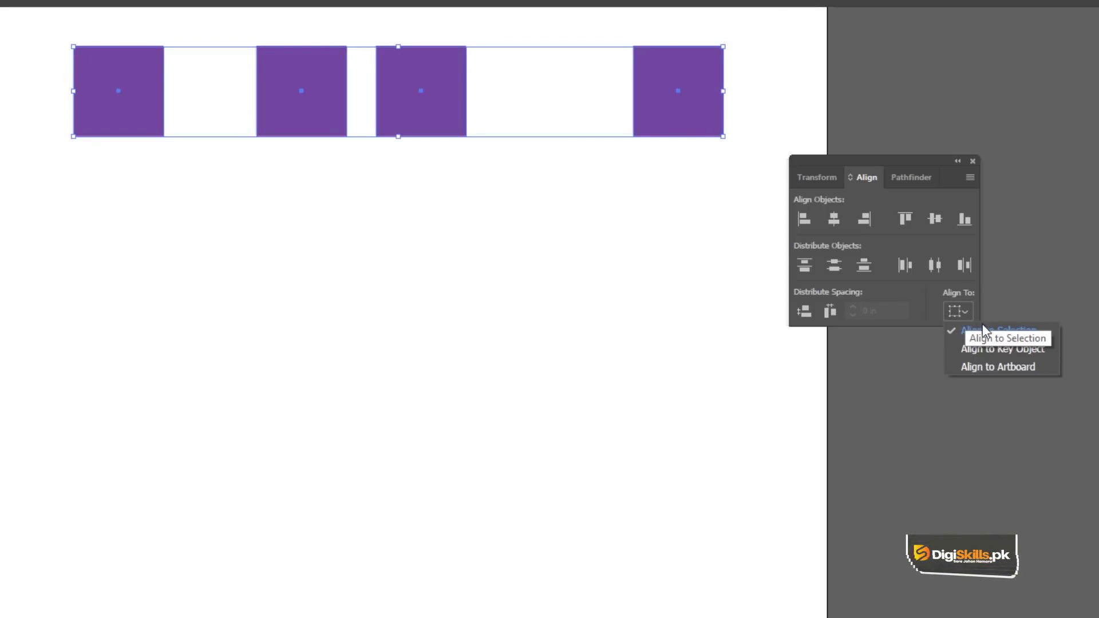
pyautogui.click(961, 309)
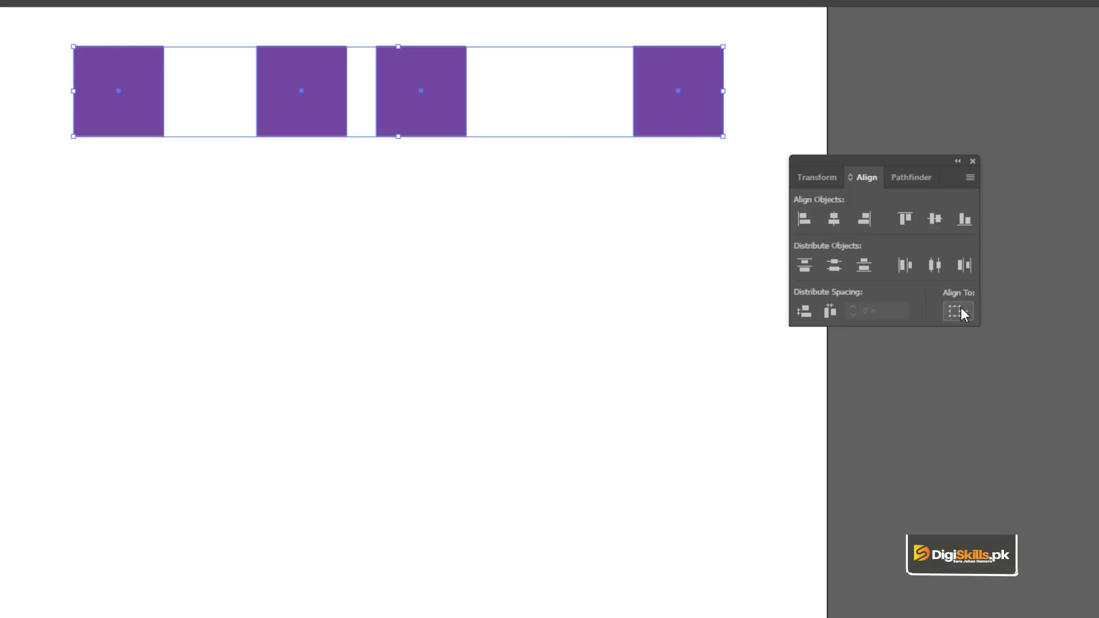
pyautogui.click(939, 267)
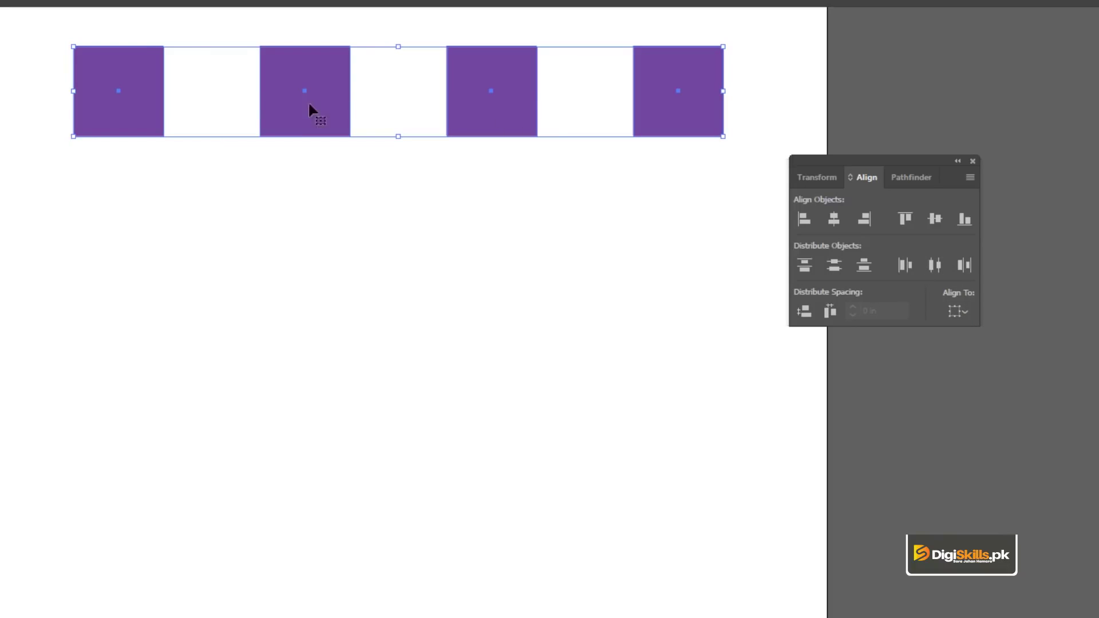